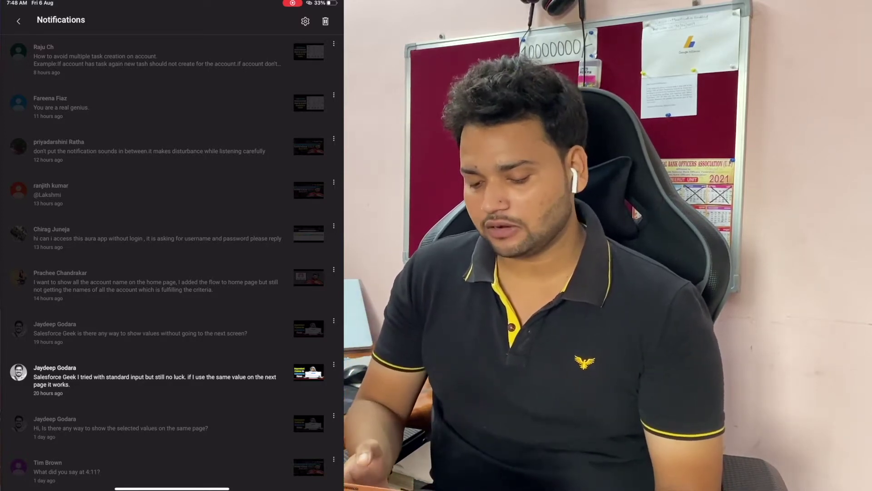
{"action": "left_click", "coordinate": [156, 60]}
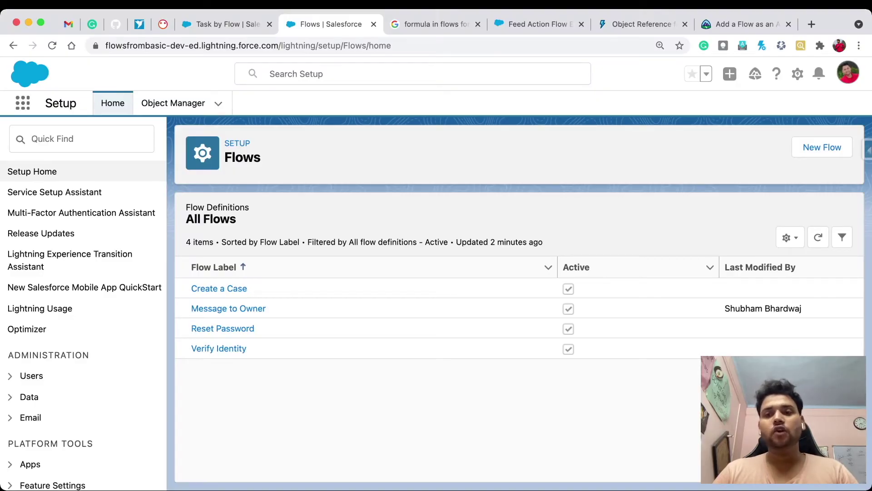
- Create a new Autolaunched Flow (No Trigger)
{"action": "left_click", "coordinate": [823, 148]}
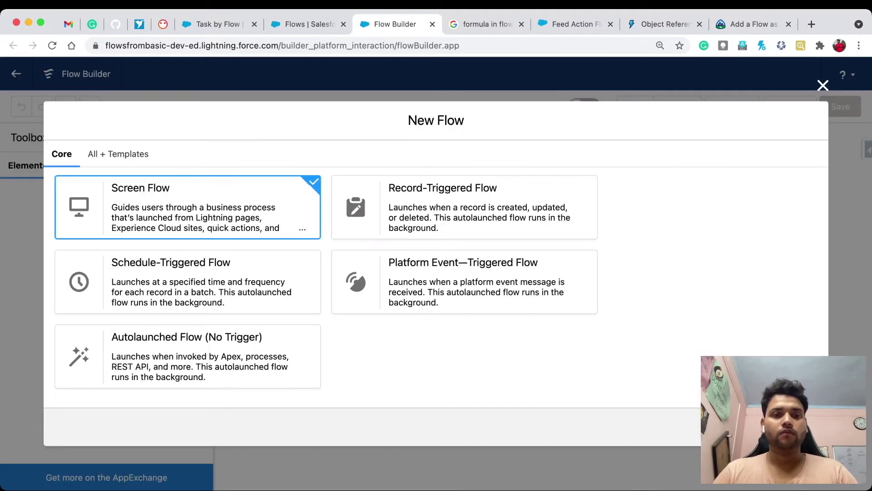
{"action": "left_click", "coordinate": [800, 427]}
{"action": "key", "text": "Return"}
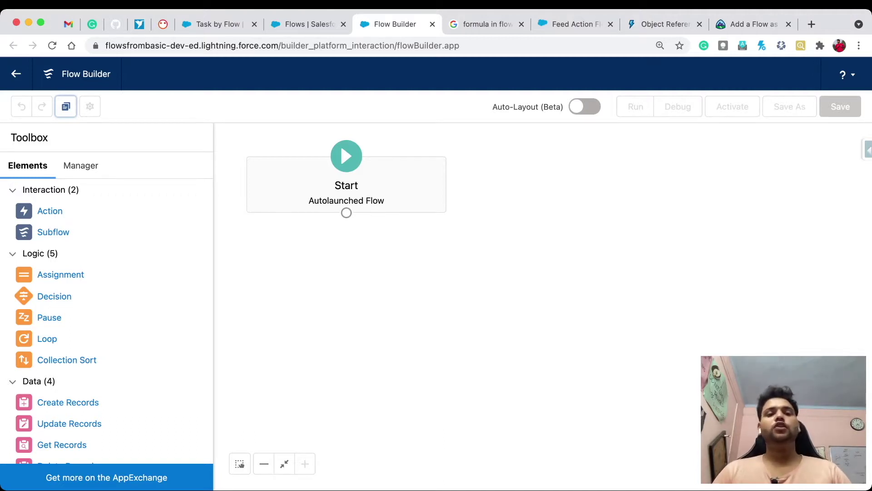
- Start a new flow resource of type Variable with the API name recordId
{"action": "left_click", "coordinate": [80, 166]}
{"action": "left_click", "coordinate": [48, 227]}
{"action": "left_click", "coordinate": [435, 228]}
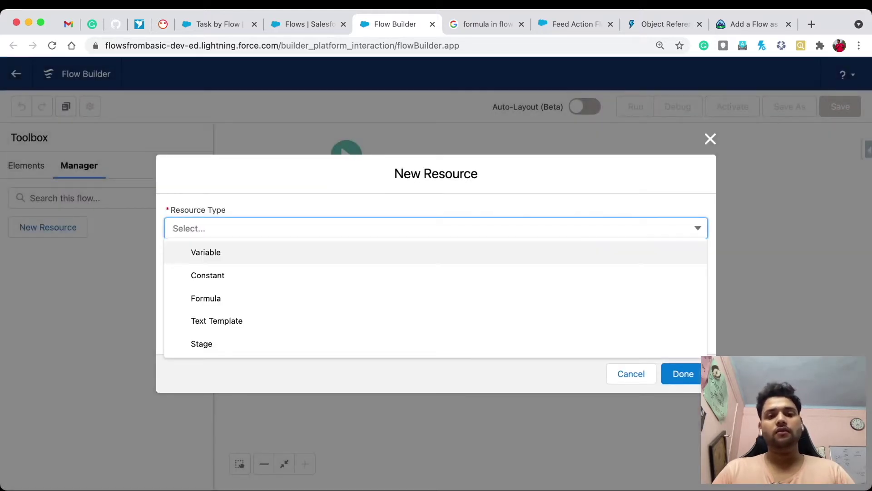
{"action": "left_click", "coordinate": [206, 252]}
{"action": "left_click", "coordinate": [206, 254]}
{"action": "type", "text": "r"}
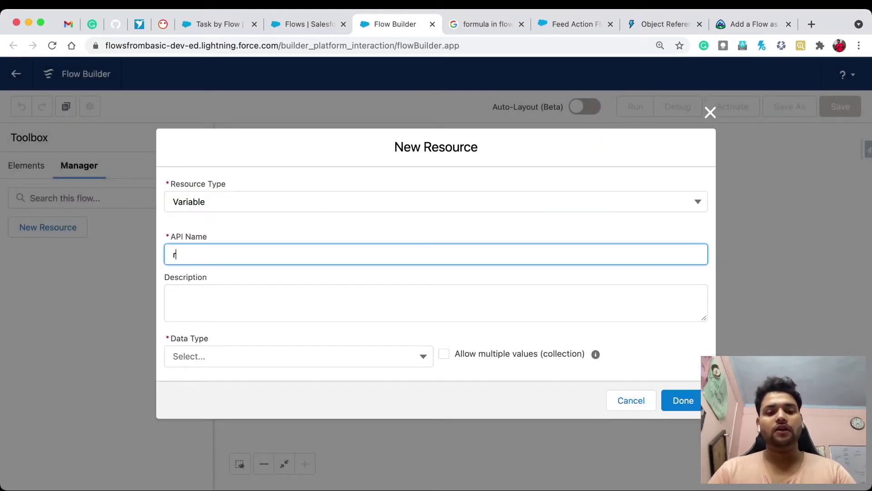
{"action": "type", "text": "ecotrfd"}
{"action": "key", "text": "BackSpace"}
{"action": "key", "text": "BackSpace"}
{"action": "key", "text": "BackSpace"}
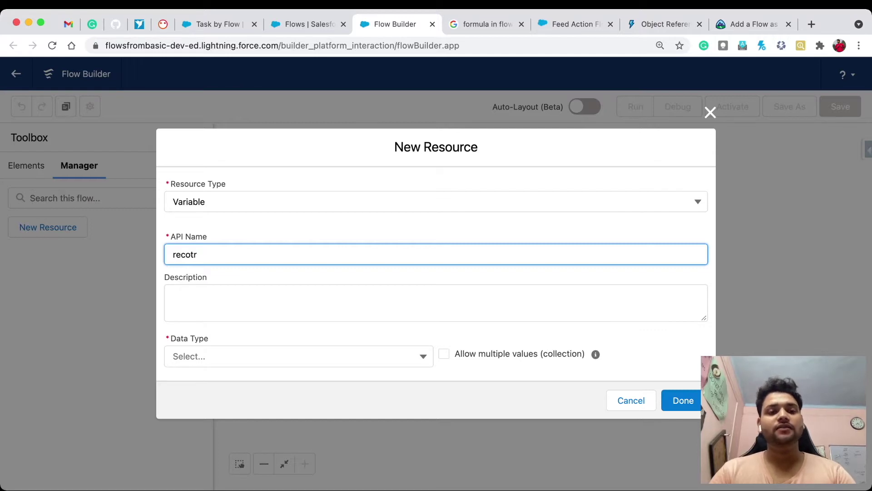
{"action": "key", "text": "BackSpace"}
{"action": "type", "text": "rdId"}
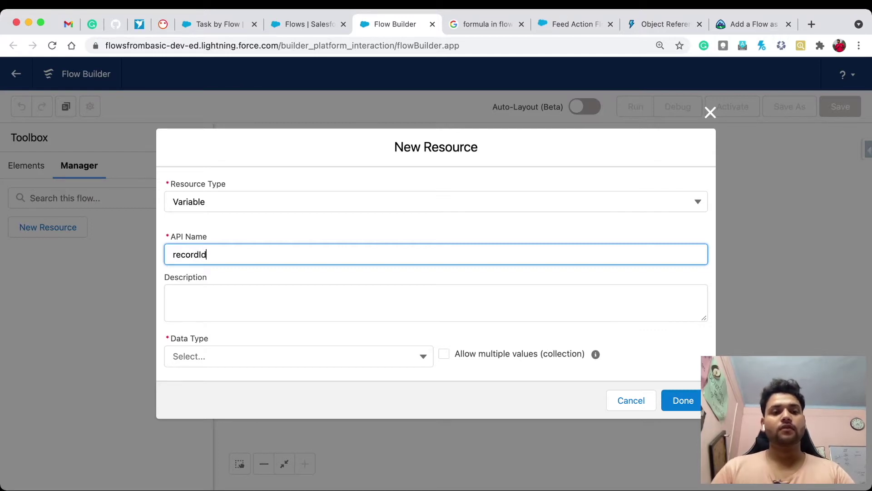
- Set the recordId variable's data type to Text, make it available for input, and finish the resource
{"action": "key", "text": "Tab"}
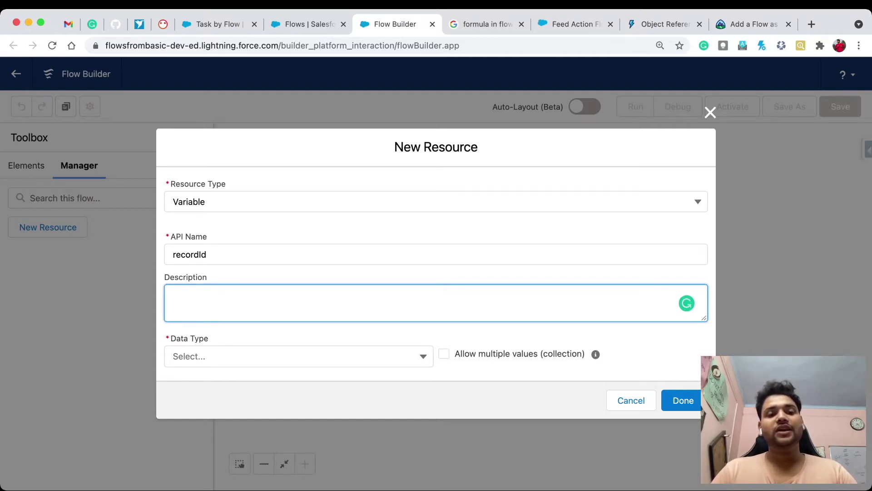
{"action": "key", "text": "Tab"}
{"action": "key", "text": "Down"}
{"action": "key", "text": "Down"}
{"action": "key", "text": "Up"}
{"action": "key", "text": "Return"}
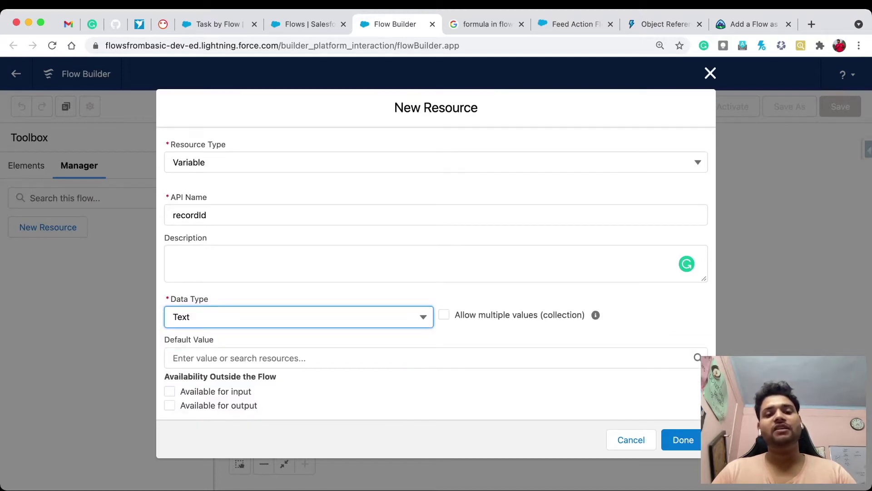
{"action": "left_click", "coordinate": [170, 391]}
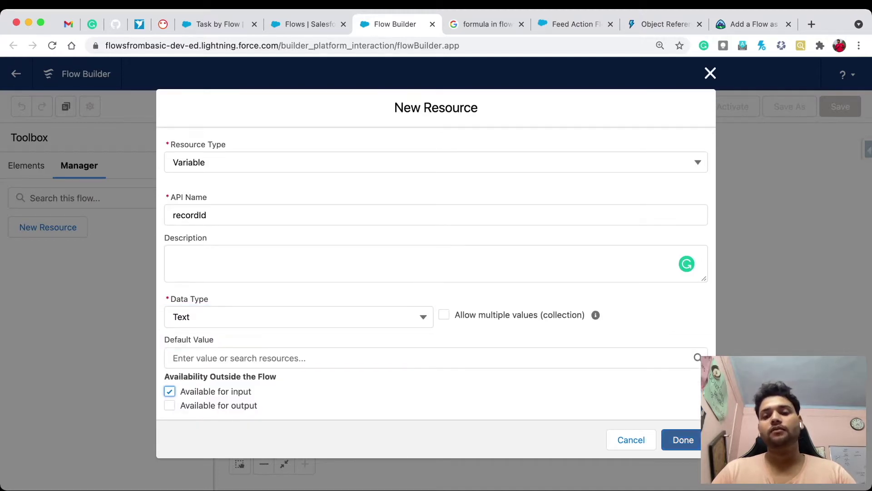
{"action": "left_click", "coordinate": [683, 440]}
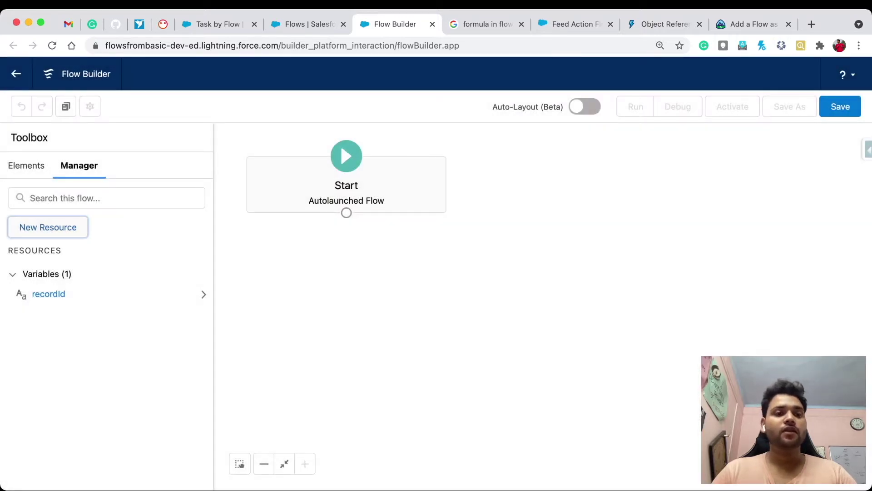
- Add a Get Records element labelled "all Tasks on Account" with the matching API name
{"action": "left_click", "coordinate": [26, 166]}
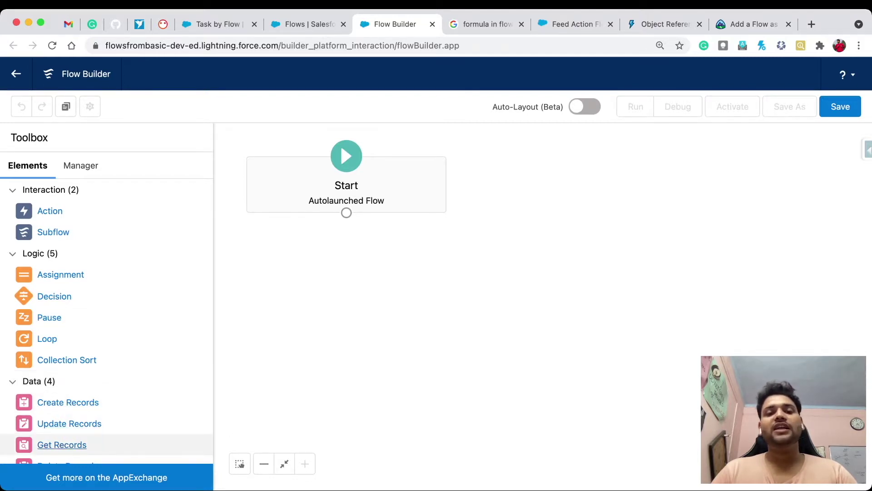
{"action": "left_click", "coordinate": [62, 445]}
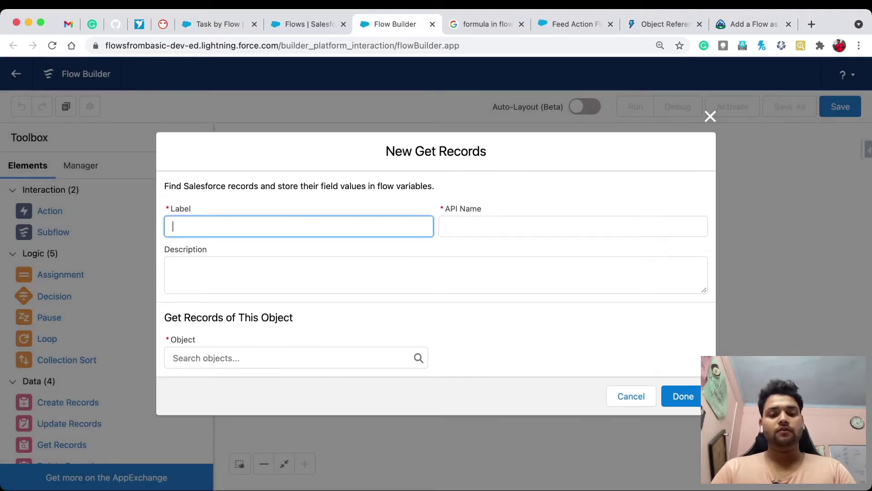
{"action": "type", "text": "all"}
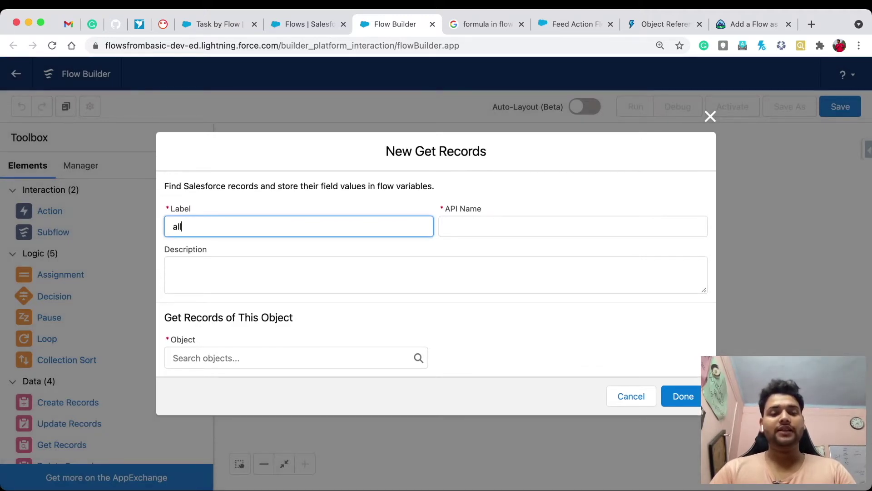
{"action": "type", "text": " Tasks"}
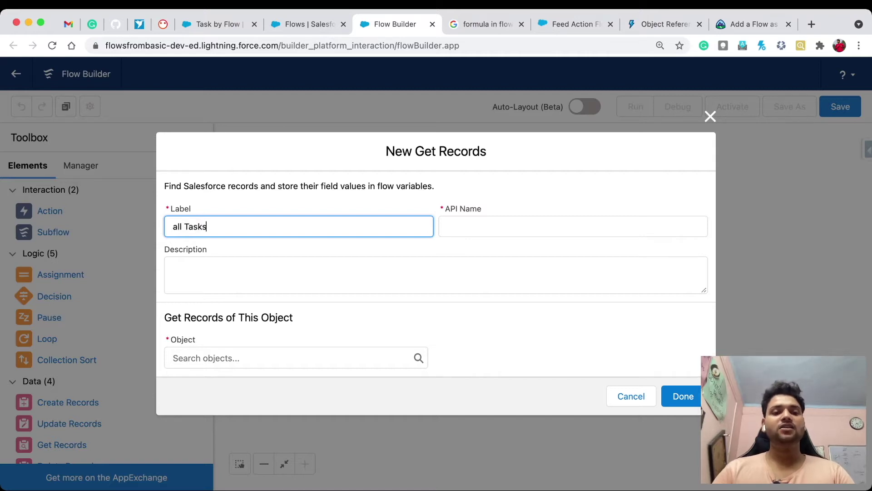
{"action": "type", "text": " onb"}
{"action": "key", "text": "BackSpace"}
{"action": "key", "text": "BackSpace"}
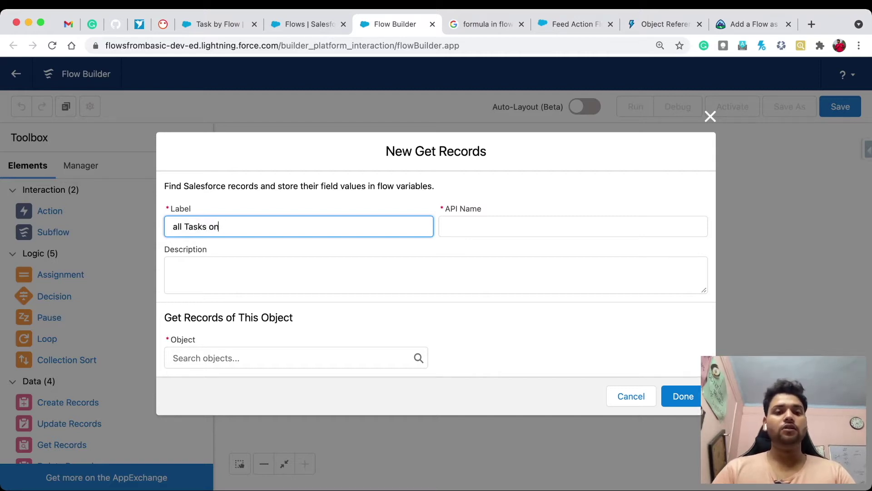
{"action": "type", "text": "Account"}
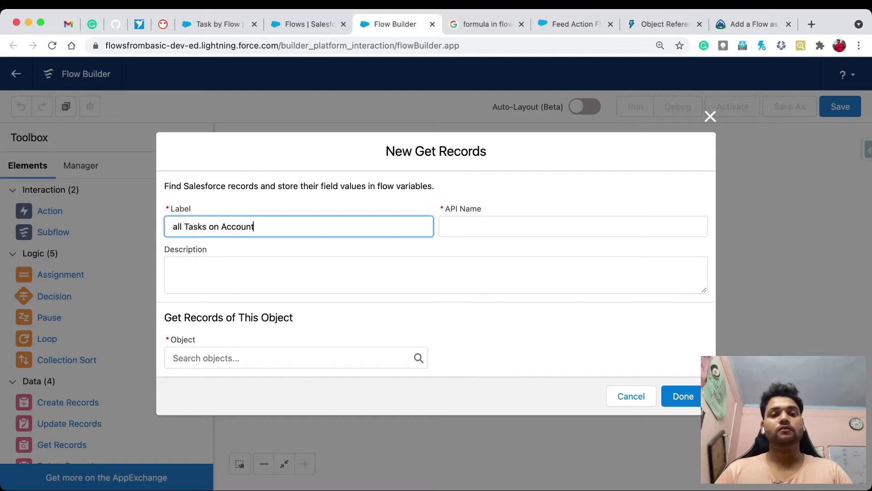
{"action": "key", "text": "Tab"}
- Set Task as the object whose records the Get Records element retrieves
{"action": "key", "text": "Tab"}
{"action": "key", "text": "Tab"}
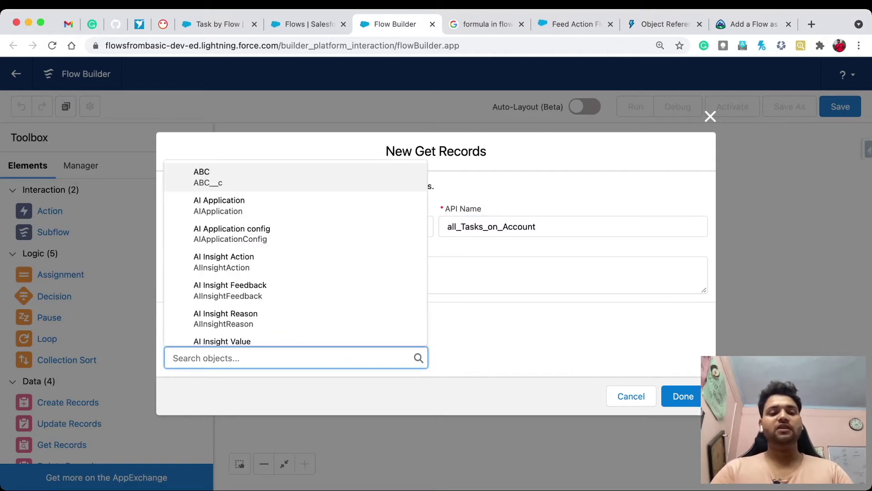
{"action": "type", "text": "Tasks"}
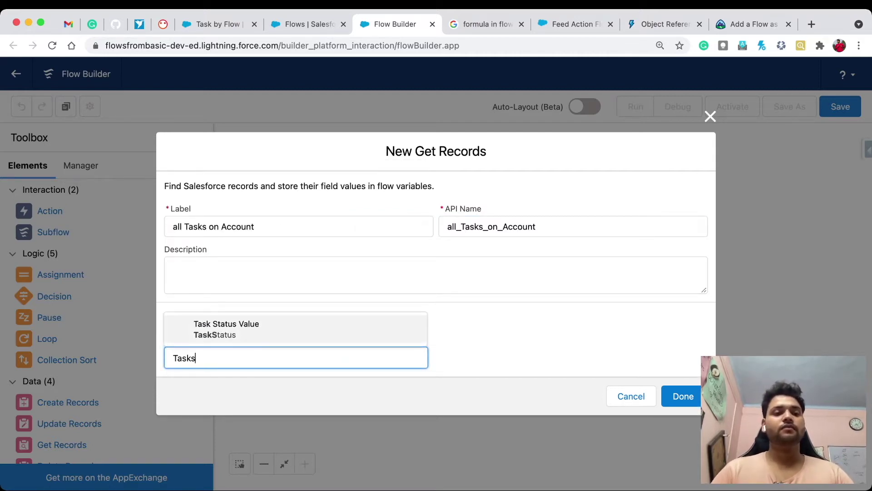
{"action": "key", "text": "BackSpace"}
{"action": "key", "text": "Down"}
{"action": "key", "text": "Down"}
{"action": "key", "text": "Up"}
{"action": "key", "text": "Up"}
{"action": "key", "text": "Return"}
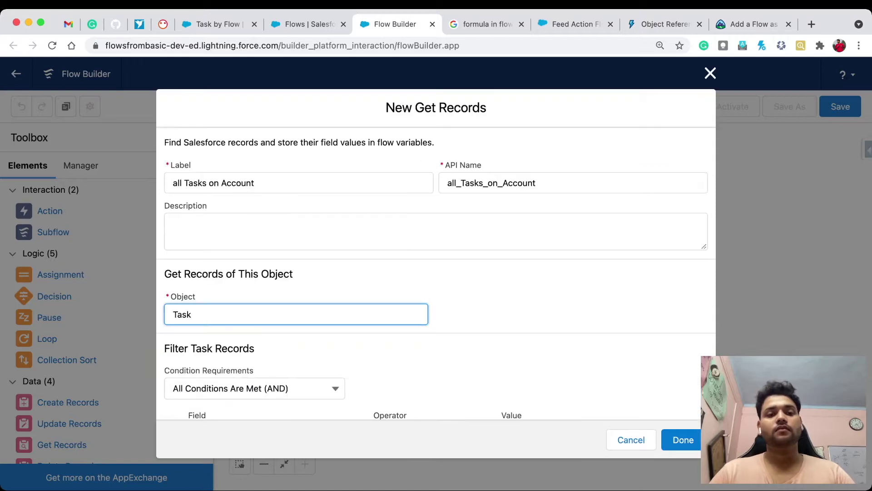
- Filter the Task records to those where WhatId equals the recordId variable
{"action": "scroll", "coordinate": [436, 274], "scroll_direction": "down", "scroll_amount": 4}
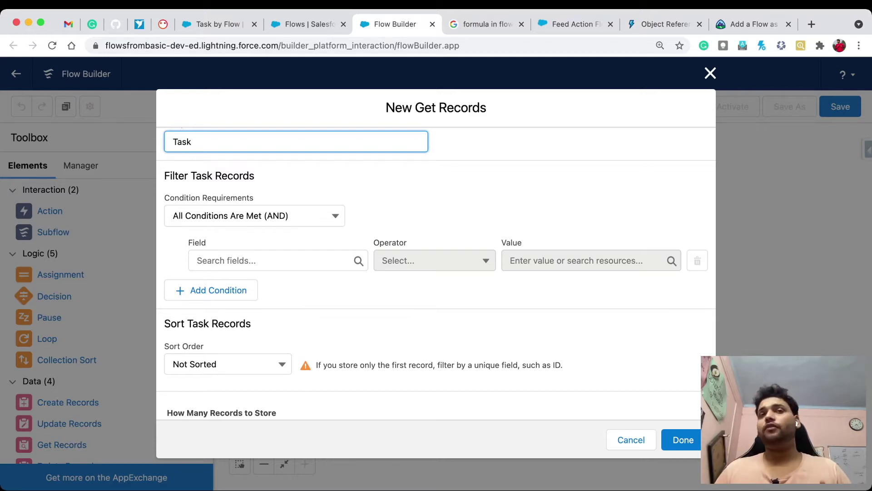
{"action": "left_click", "coordinate": [278, 260]}
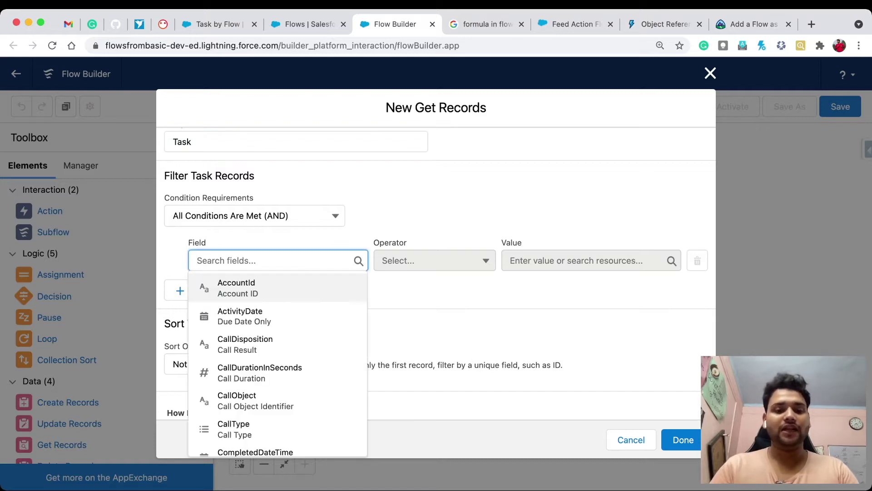
{"action": "type", "text": "what"}
{"action": "key", "text": "Return"}
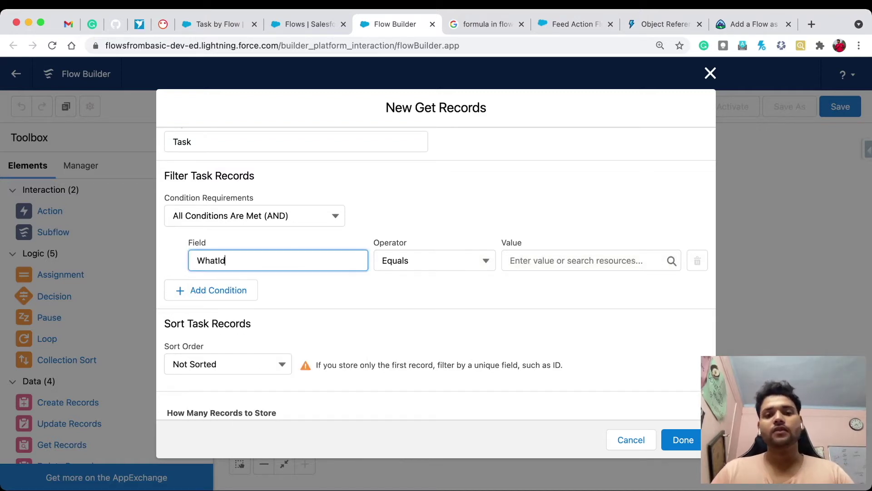
{"action": "left_click", "coordinate": [591, 261]}
{"action": "type", "text": "recor"}
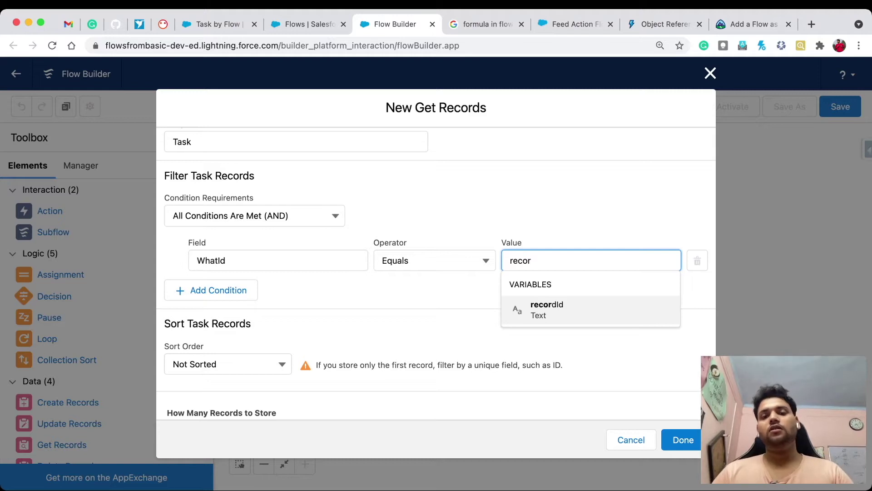
{"action": "key", "text": "Return"}
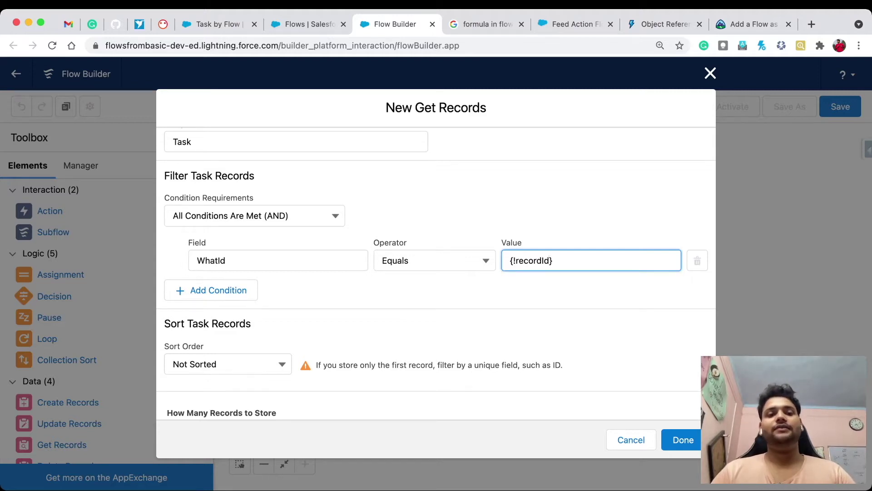
- Store all records in the Get Records element, finish it, and connect the Start element to it
{"action": "scroll", "coordinate": [436, 272], "scroll_direction": "down", "scroll_amount": 3}
{"action": "left_click", "coordinate": [172, 346]}
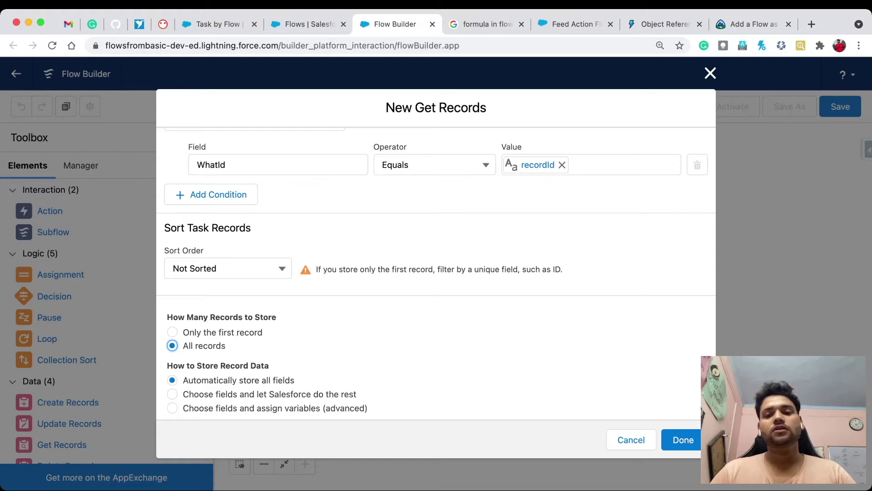
{"action": "left_click", "coordinate": [683, 440]}
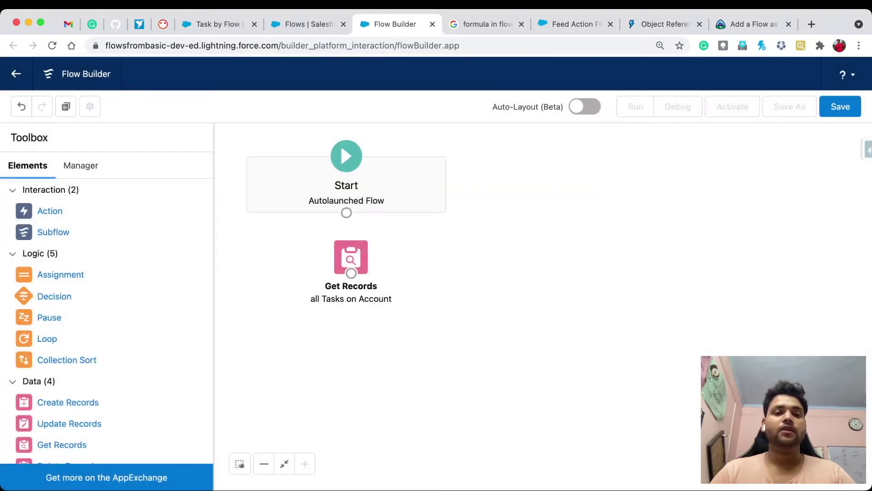
{"action": "left_click_drag", "start_coordinate": [346, 212], "coordinate": [346, 268]}
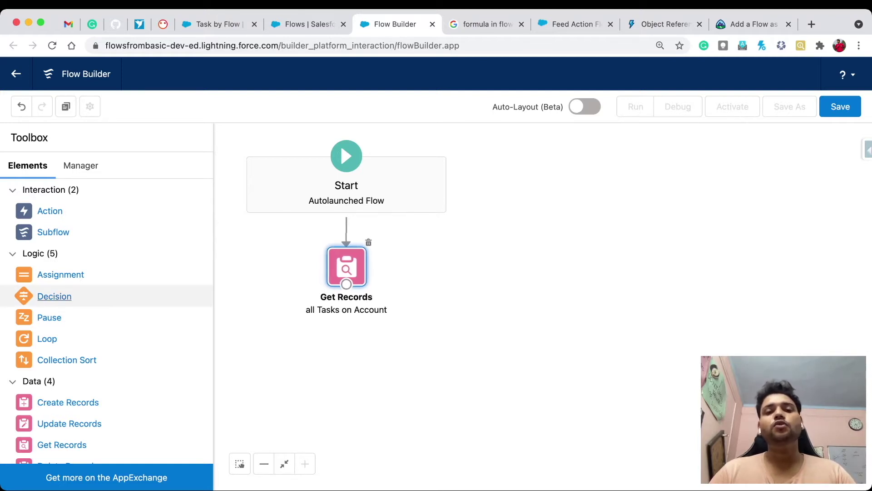
- Add a Decision element labelled "check for null" and name its first outcome "exists"
{"action": "left_click", "coordinate": [54, 296]}
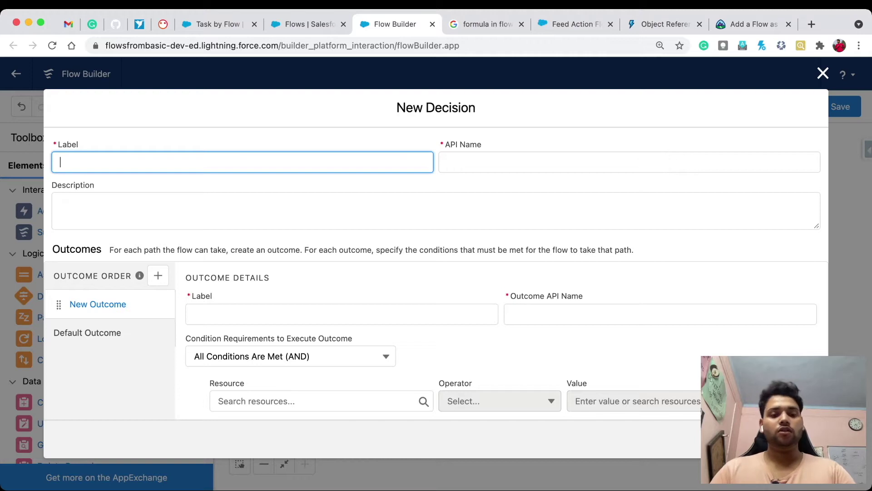
{"action": "type", "text": "check for null"}
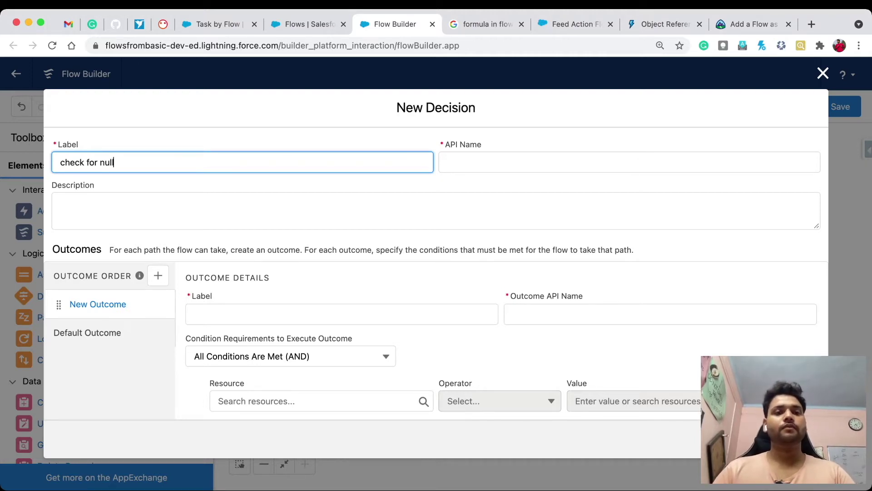
{"action": "key", "text": "Tab"}
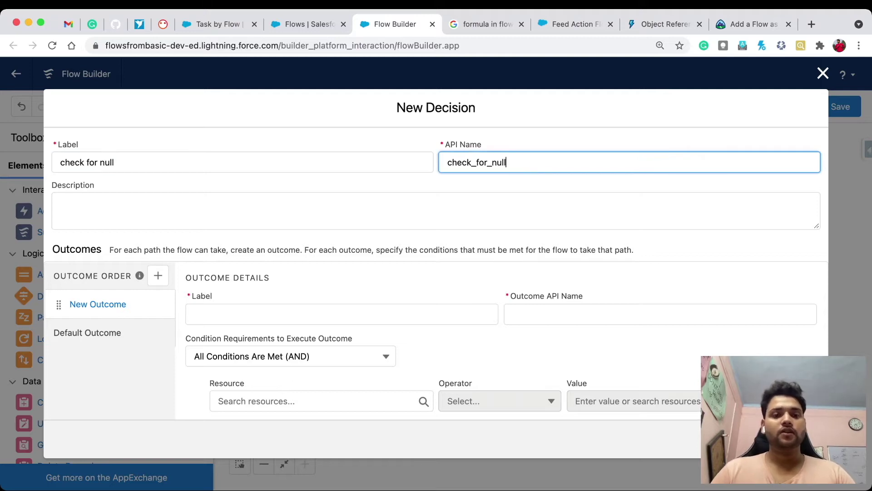
{"action": "left_click", "coordinate": [342, 314]}
{"action": "type", "text": "exists"}
{"action": "key", "text": "Tab"}
- Rename the decision's default outcome to "no tasks" and try to finish the element
{"action": "left_click", "coordinate": [88, 332]}
{"action": "left_click", "coordinate": [342, 314]}
{"action": "key", "text": "alt+shift+Left"}
{"action": "key", "text": "alt+shift+Left"}
{"action": "key", "text": "BackSpace"}
{"action": "type", "text": "no tasks"}
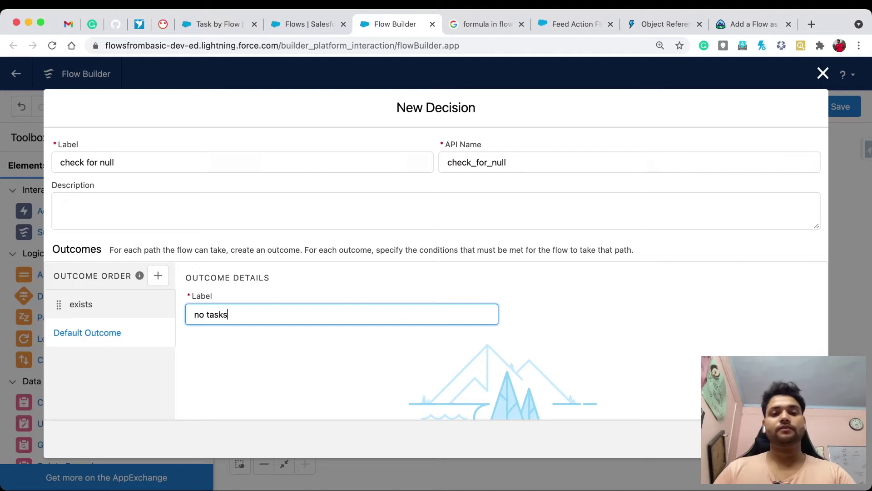
{"action": "left_click", "coordinate": [801, 439]}
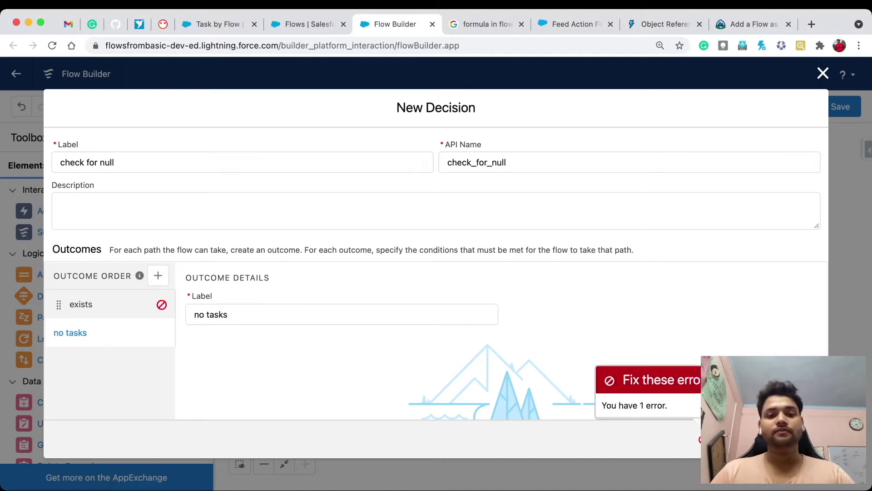
- Set the "exists" outcome's condition to Tasks from all_Tasks_on_Account Is Null equal to $GlobalConstant.False
{"action": "left_click", "coordinate": [80, 305]}
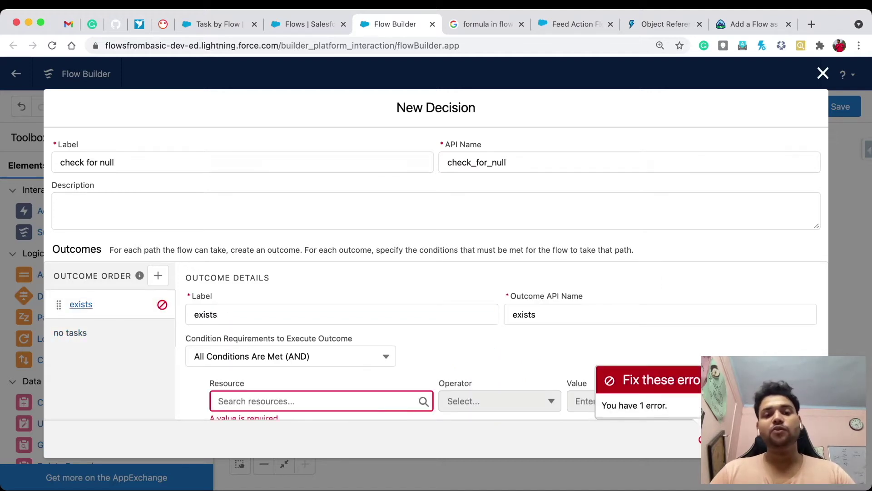
{"action": "scroll", "coordinate": [436, 296], "scroll_direction": "down", "scroll_amount": 1}
{"action": "left_click", "coordinate": [321, 356]}
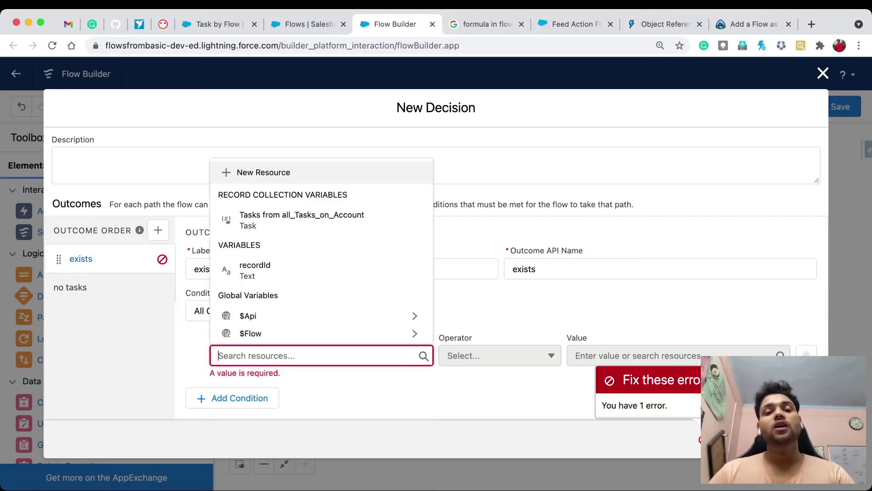
{"action": "left_click", "coordinate": [302, 220]}
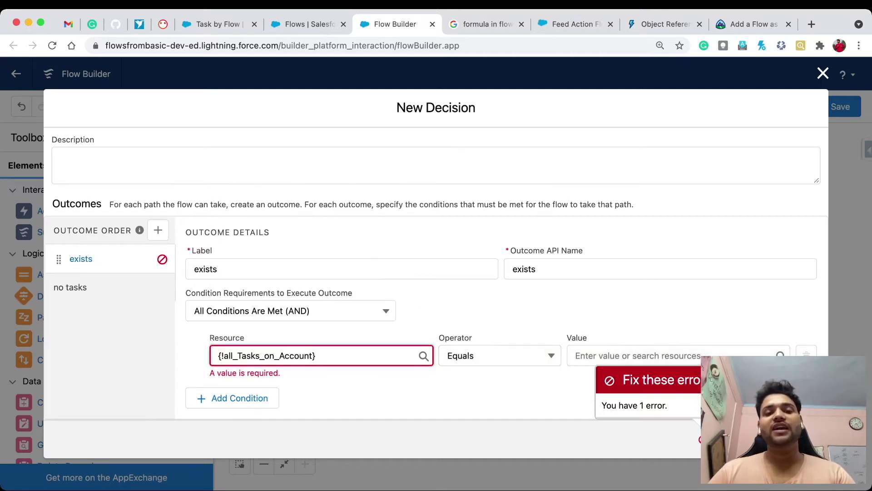
{"action": "key", "text": "Tab"}
{"action": "left_click", "coordinate": [499, 368]}
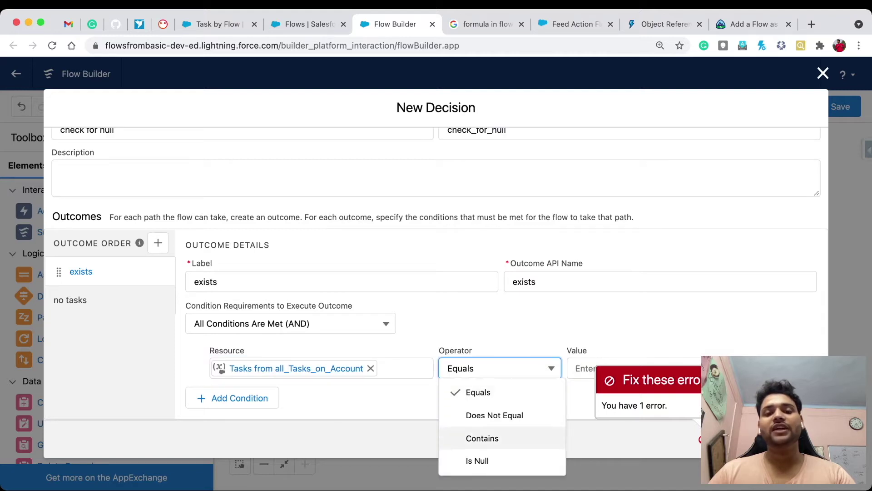
{"action": "left_click", "coordinate": [482, 461]}
{"action": "left_click", "coordinate": [581, 369]}
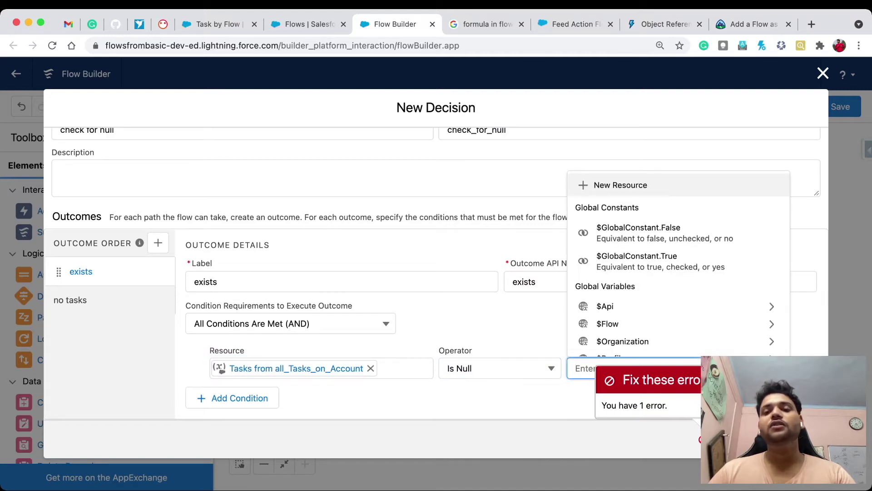
{"action": "left_click", "coordinate": [663, 232]}
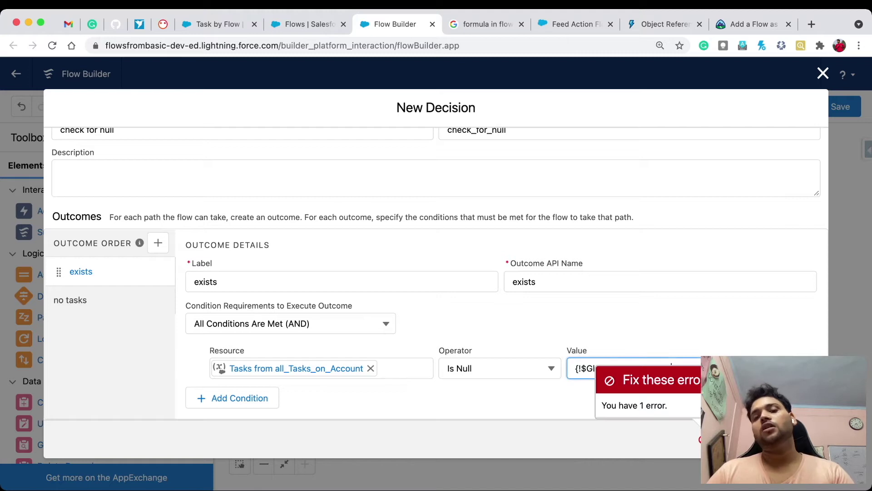
{"action": "left_click", "coordinate": [795, 378]}
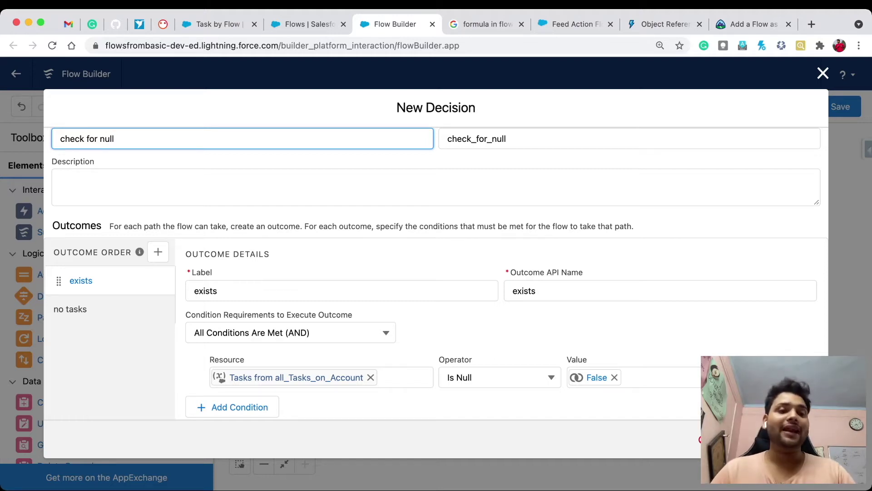
- Finish the "check for null" decision and connect the Get Records element to it
{"action": "left_click", "coordinate": [71, 309]}
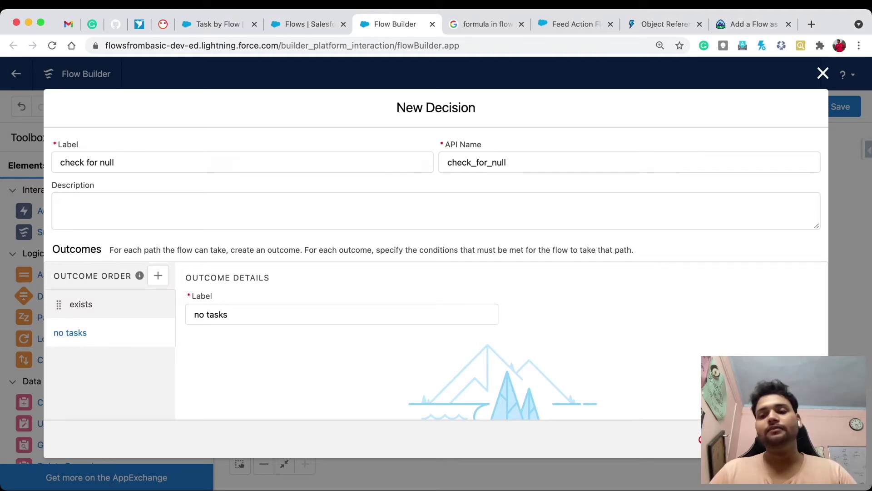
{"action": "left_click", "coordinate": [801, 439]}
{"action": "left_click_drag", "start_coordinate": [454, 275], "coordinate": [453, 269]}
{"action": "left_click_drag", "start_coordinate": [346, 284], "coordinate": [452, 266]}
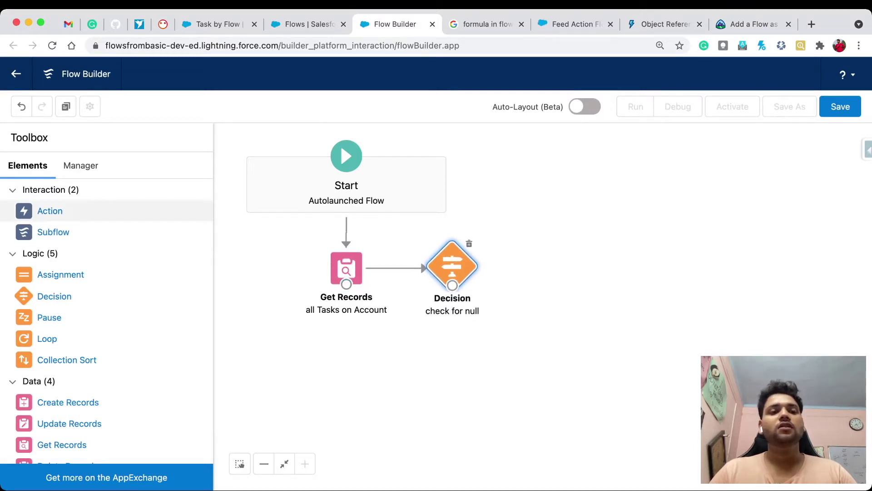
- Add an Action element using the New Task quick action and label it "Create New Task"
{"action": "left_click", "coordinate": [50, 211]}
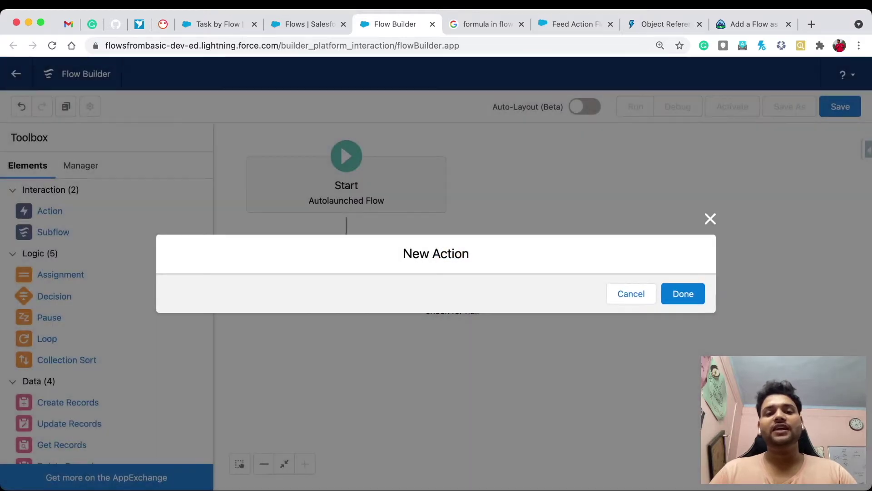
{"action": "left_click", "coordinate": [473, 155]}
{"action": "type", "text": "new task"}
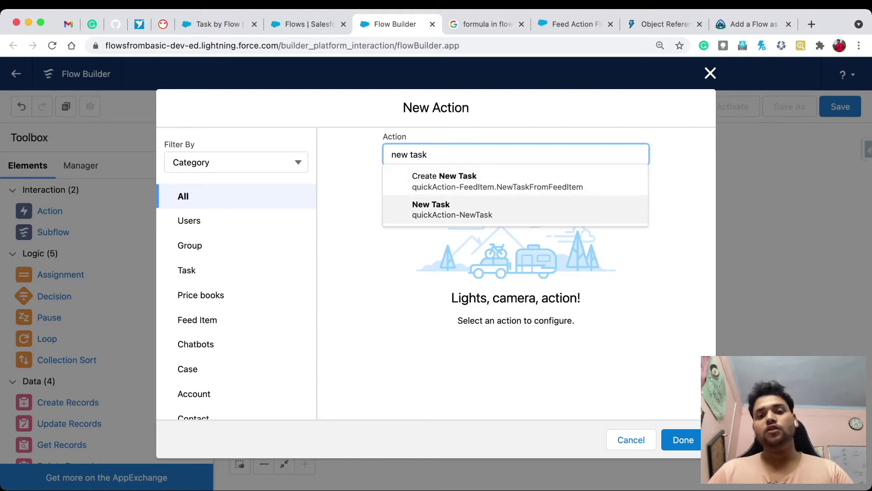
{"action": "key", "text": "Down"}
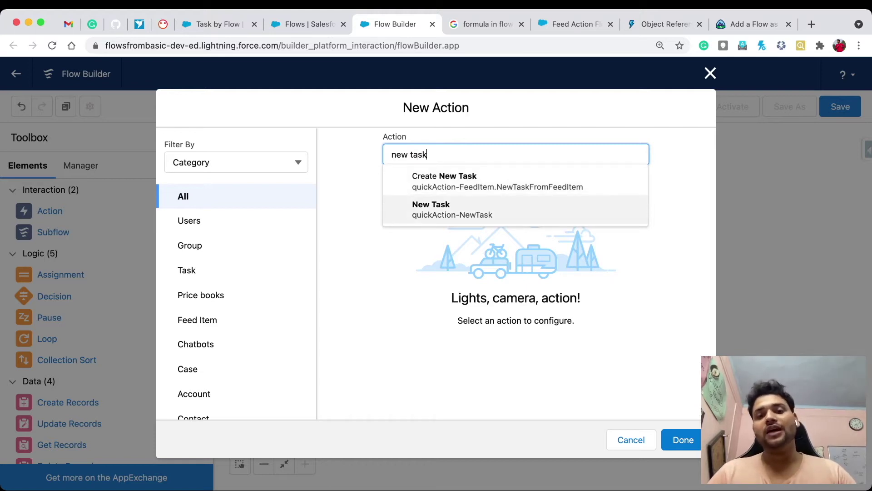
{"action": "key", "text": "Return"}
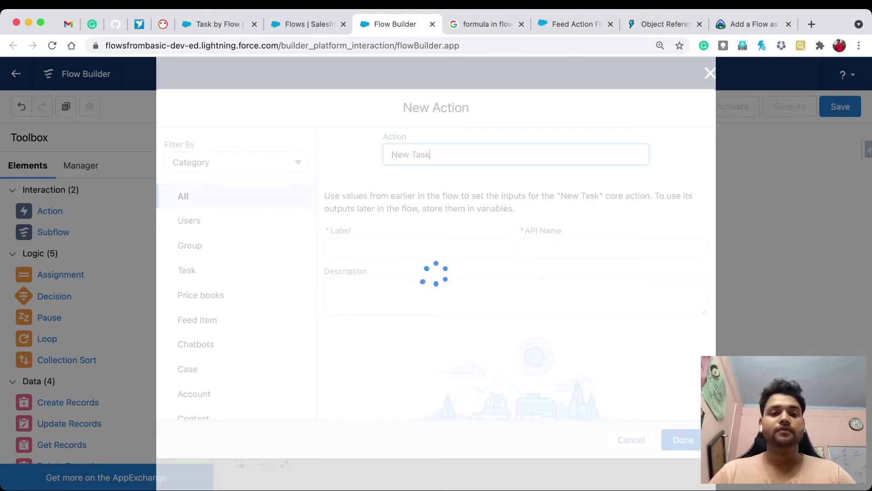
{"action": "key", "text": "Tab"}
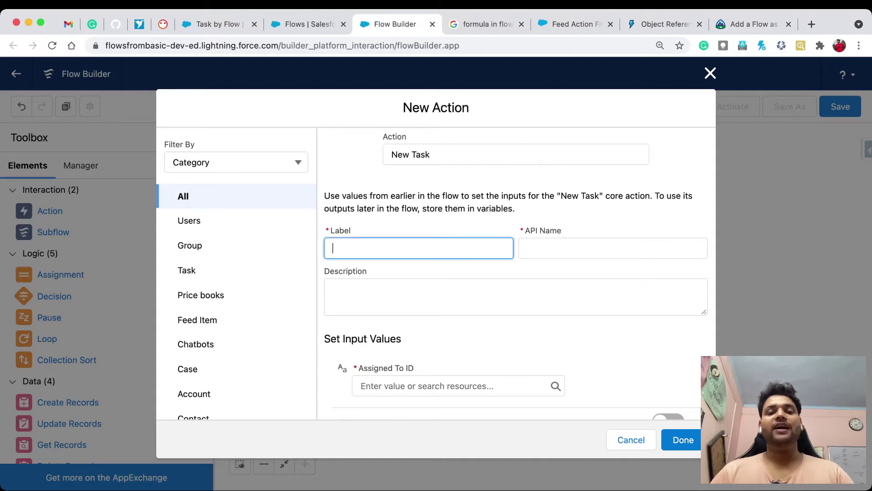
{"action": "type", "text": "Create "}
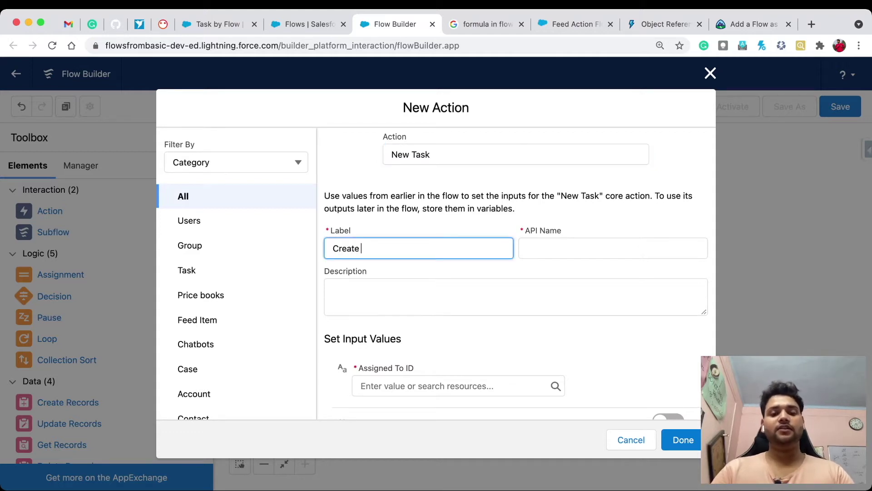
{"action": "type", "text": "New Task"}
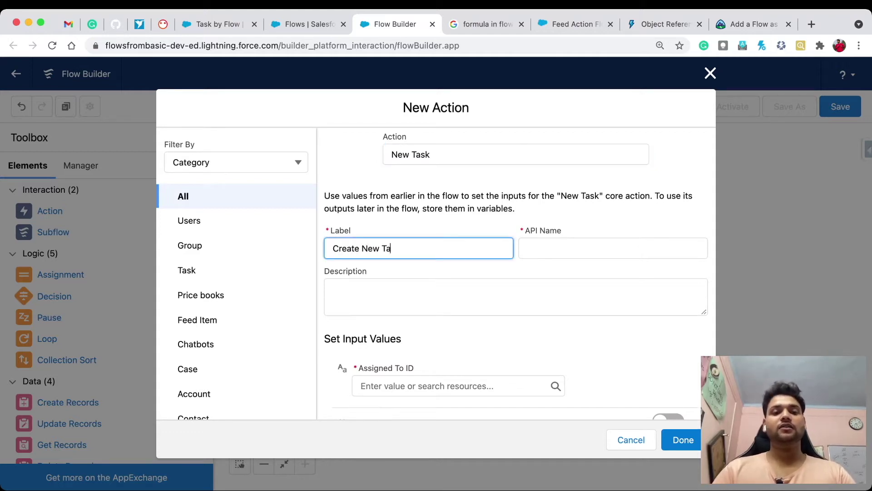
{"action": "key", "text": "Tab"}
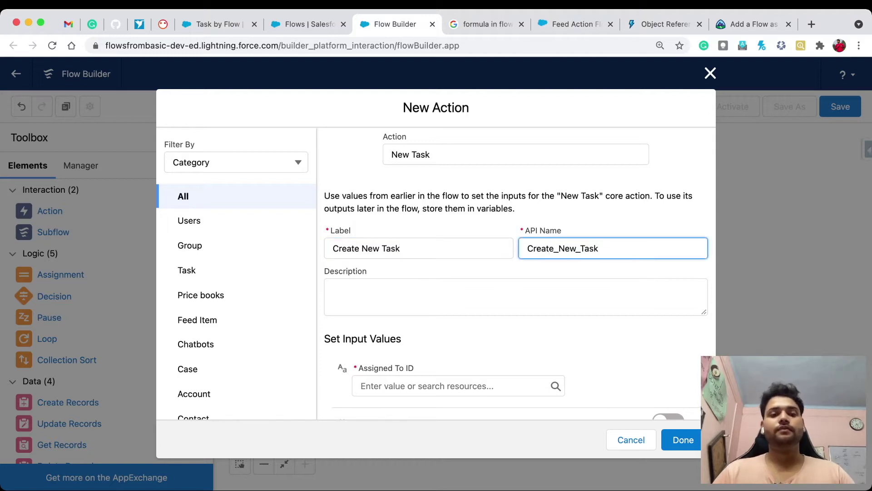
- Set the action's Assigned To ID to the running user's ID, {!$User.Id}
{"action": "scroll", "coordinate": [516, 273], "scroll_direction": "down", "scroll_amount": 5}
{"action": "left_click", "coordinate": [454, 186]}
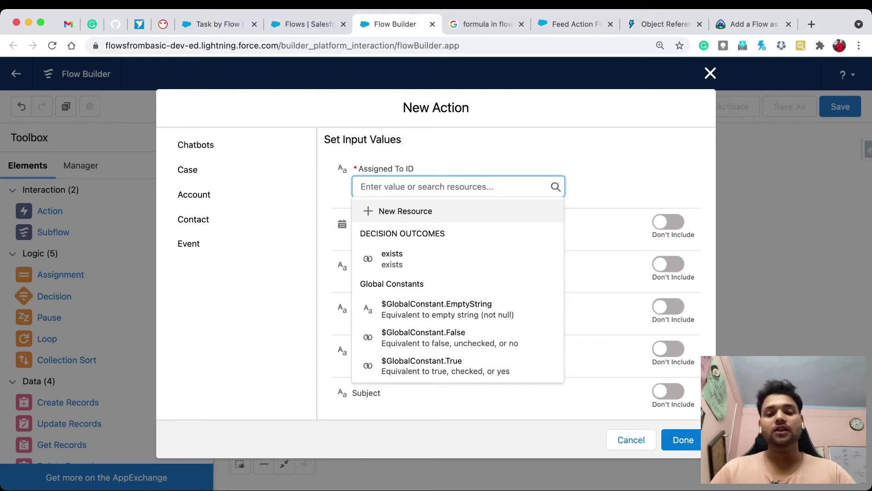
{"action": "type", "text": "user"}
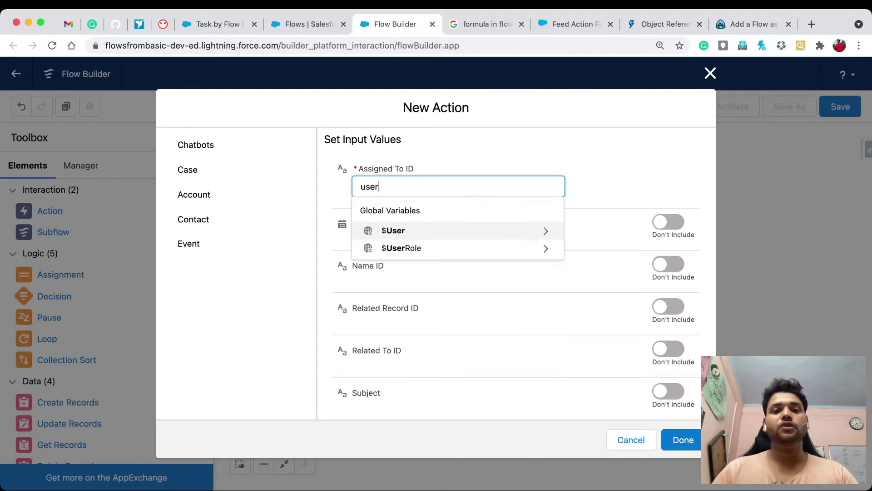
{"action": "key", "text": "Return"}
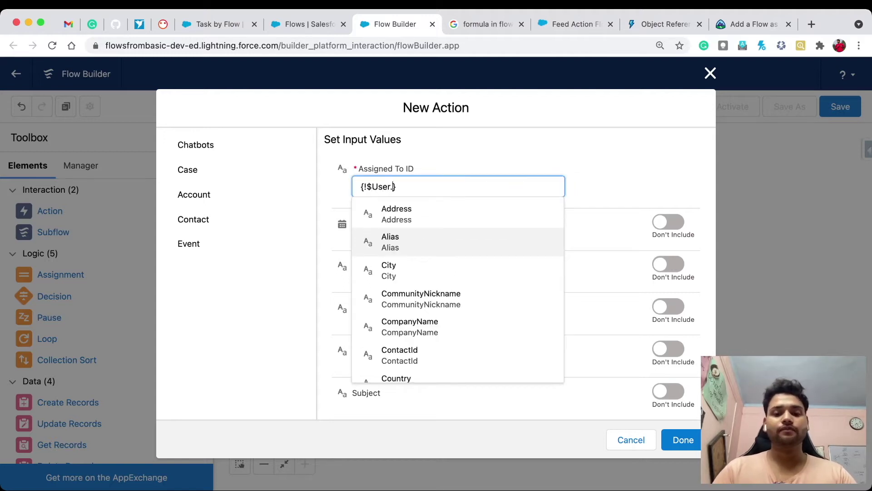
{"action": "type", "text": "id"}
{"action": "key", "text": "Down"}
{"action": "key", "text": "Down"}
{"action": "key", "text": "Return"}
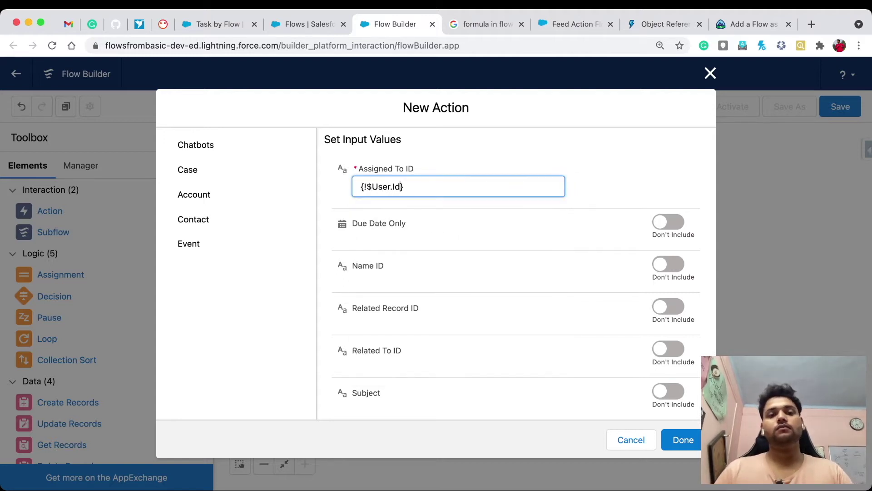
- Include Due Date Only in the action and start a new Formula resource for it with the Date/Time data type
{"action": "left_click", "coordinate": [669, 222]}
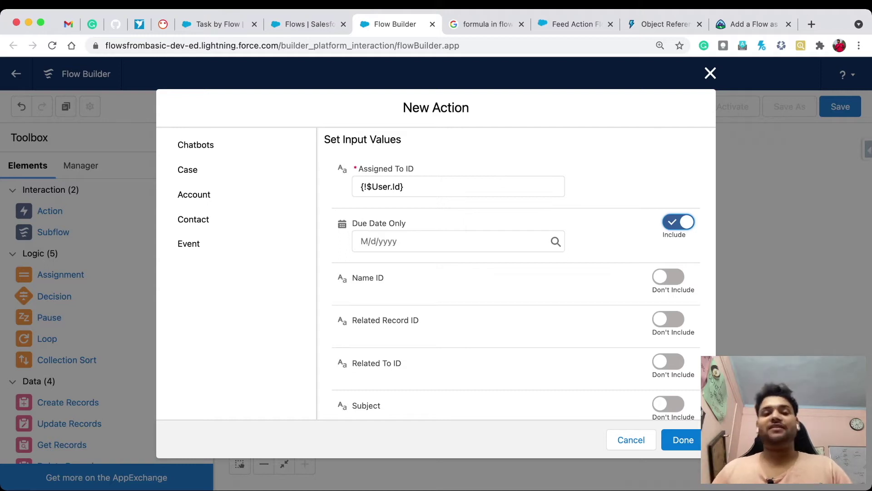
{"action": "left_click", "coordinate": [455, 241]}
{"action": "left_click", "coordinate": [405, 265]}
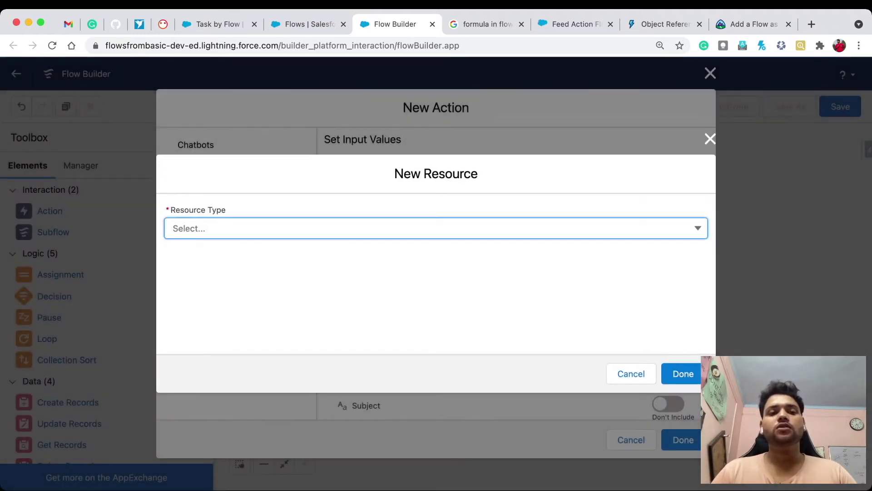
{"action": "left_click", "coordinate": [435, 229]}
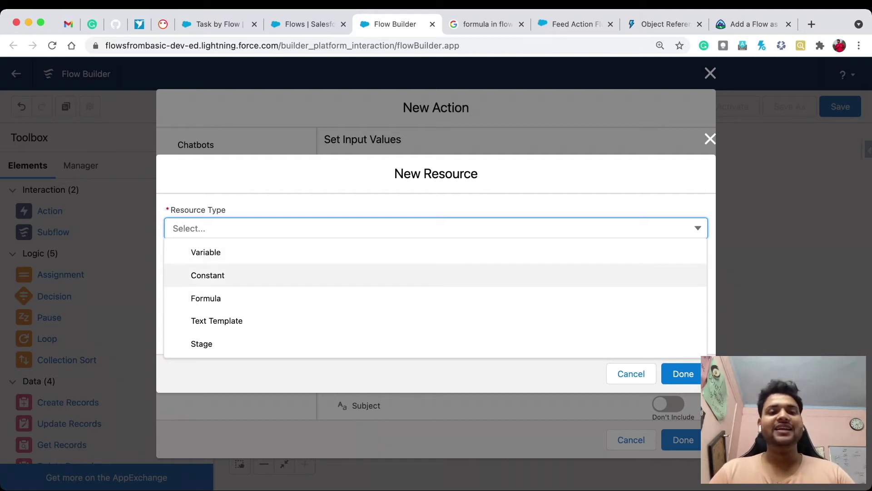
{"action": "left_click", "coordinate": [206, 298]}
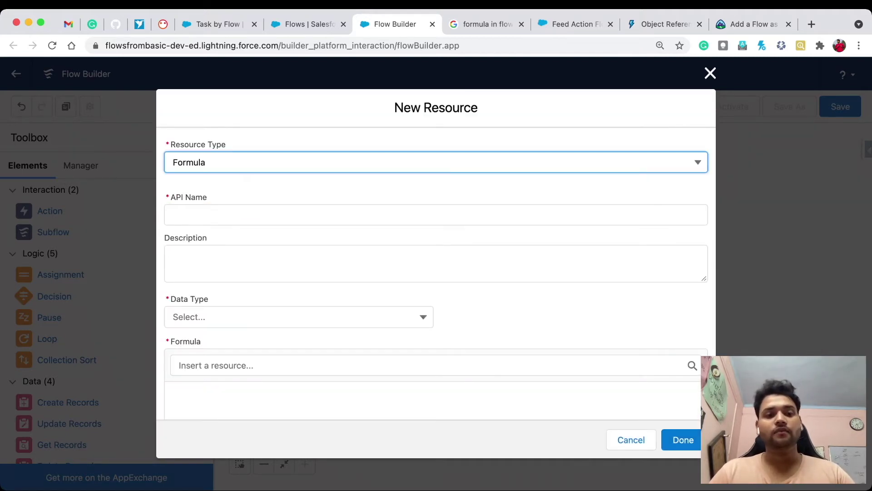
{"action": "left_click", "coordinate": [299, 316]}
{"action": "left_click", "coordinate": [195, 454]}
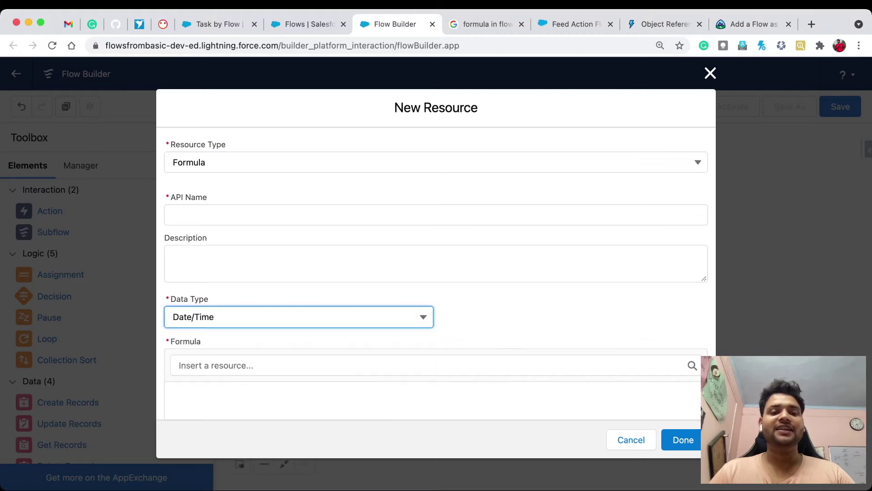
- Enter the formula Now() + 7, give the resource the API name after7days, and finish it
{"action": "left_click", "coordinate": [174, 398]}
{"action": "scroll", "coordinate": [436, 273], "scroll_direction": "down", "scroll_amount": 1}
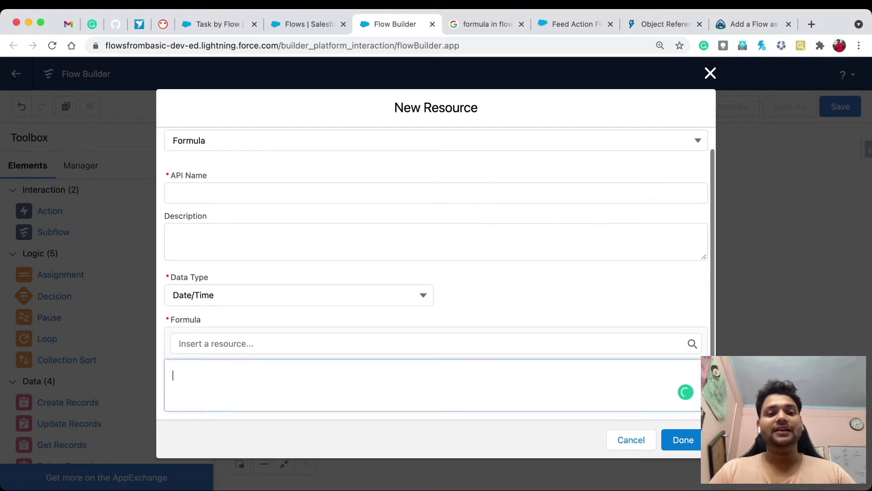
{"action": "type", "text": "Now"}
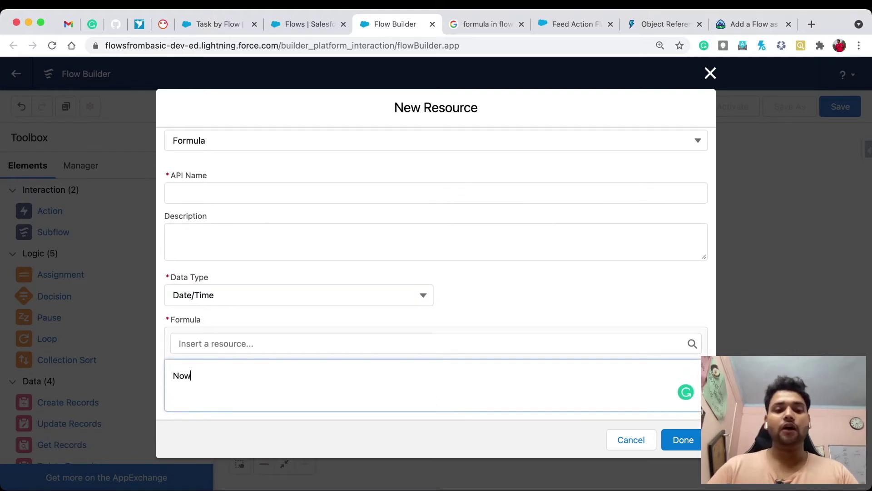
{"action": "type", "text": "() + 7"}
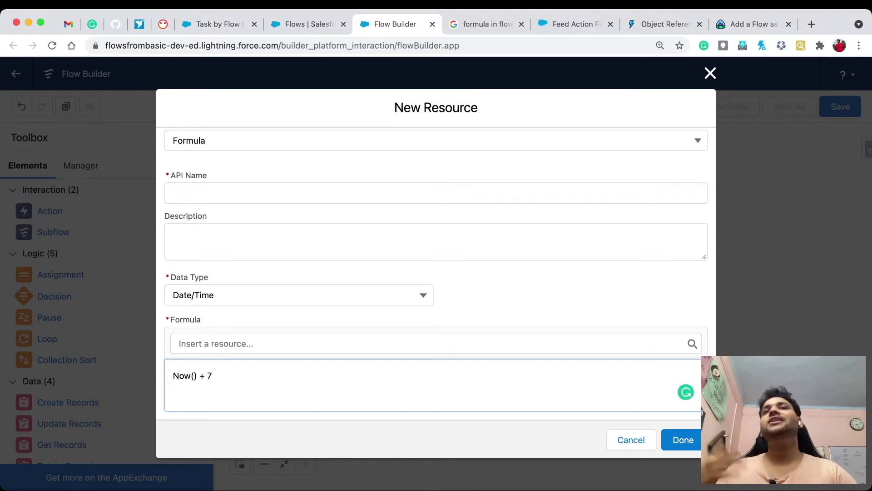
{"action": "left_click", "coordinate": [683, 440]}
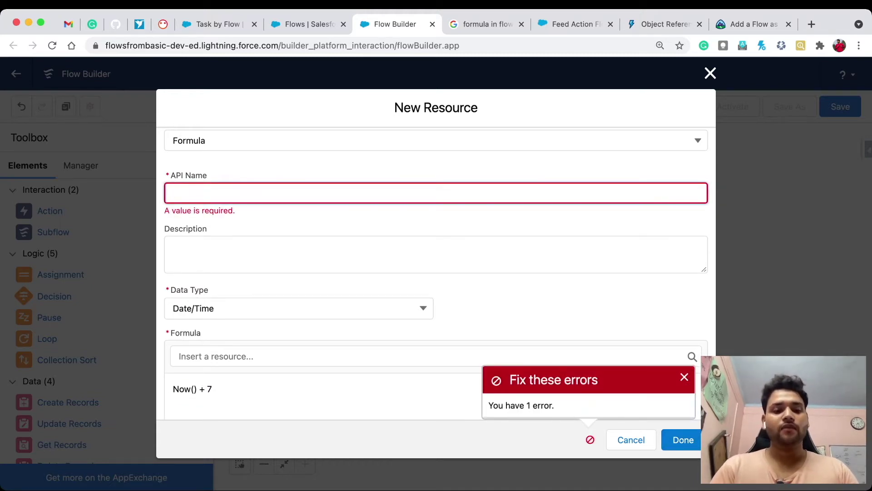
{"action": "type", "text": "after 7 days"}
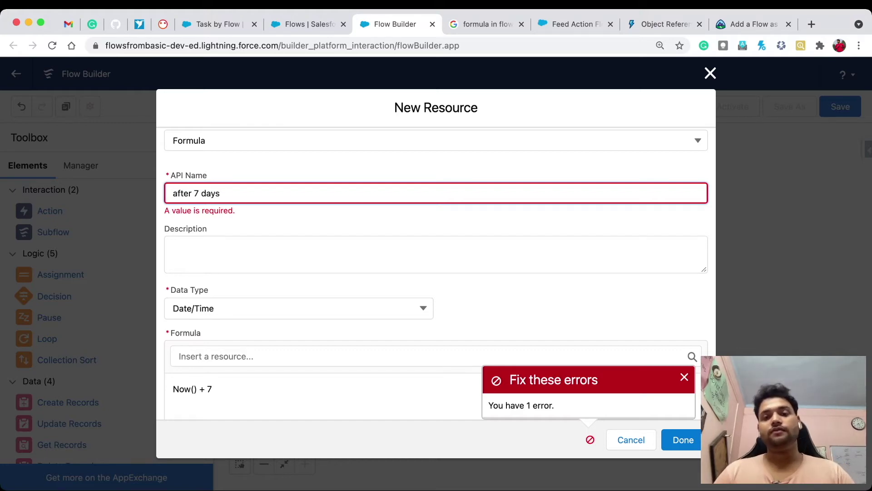
{"action": "key", "text": "Tab"}
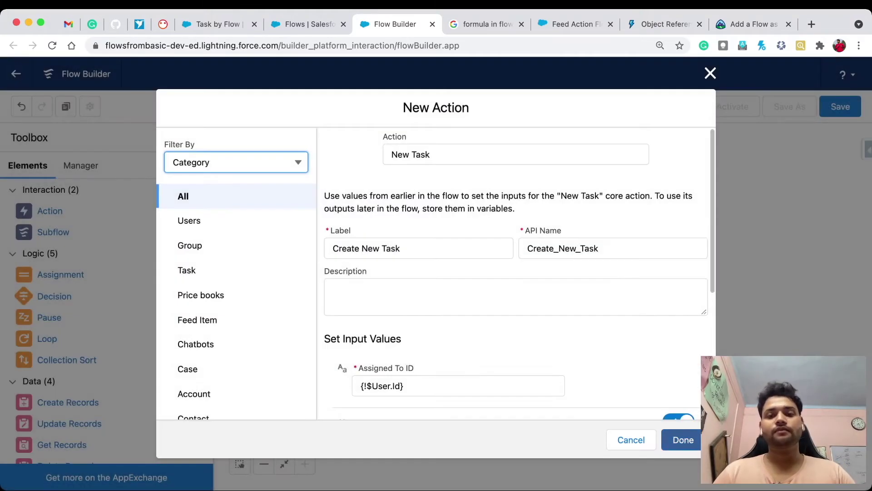
- Include Related Record ID and Related To ID in the New Task action and set both to the recordId variable
{"action": "scroll", "coordinate": [654, 327], "scroll_direction": "down", "scroll_amount": 5}
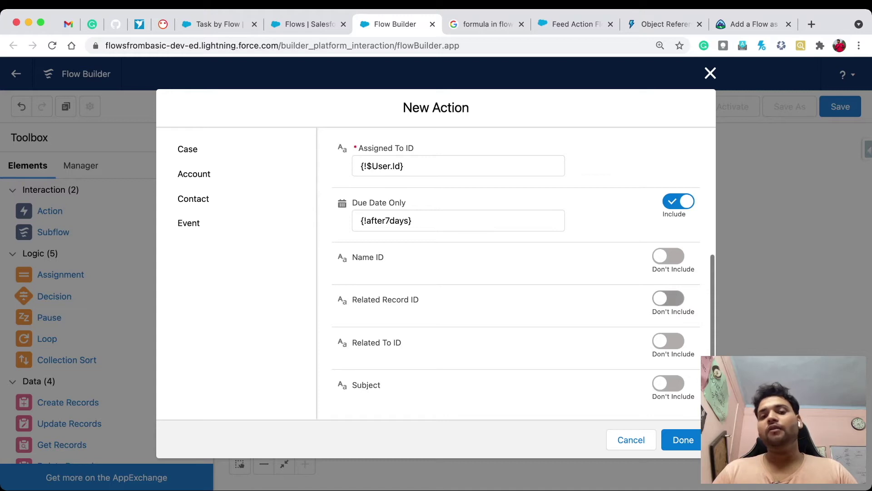
{"action": "left_click", "coordinate": [672, 298]}
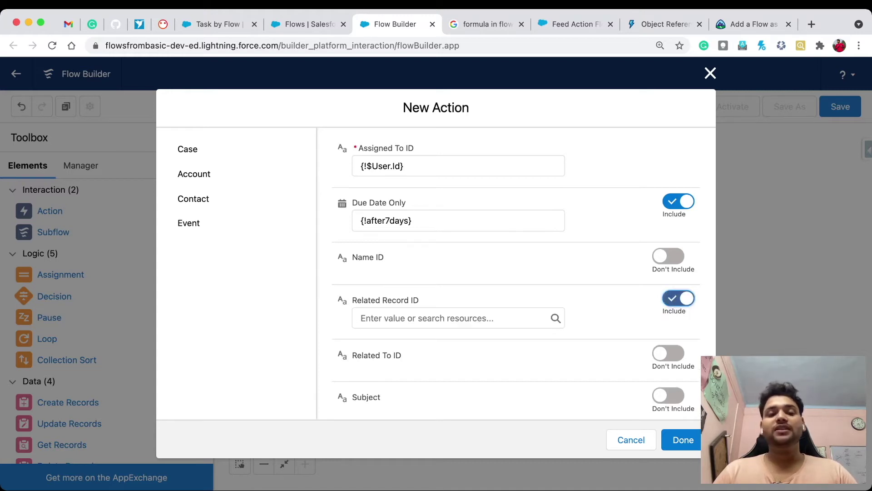
{"action": "left_click", "coordinate": [459, 318]}
{"action": "type", "text": "record"}
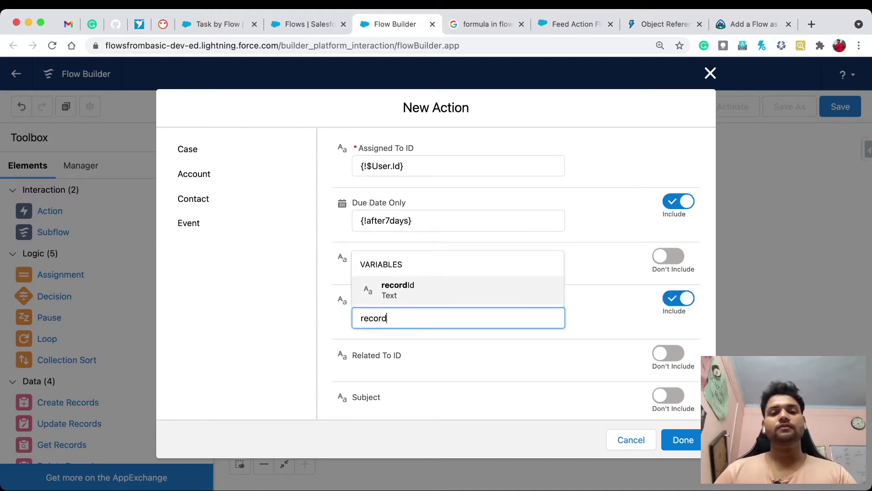
{"action": "key", "text": "Return"}
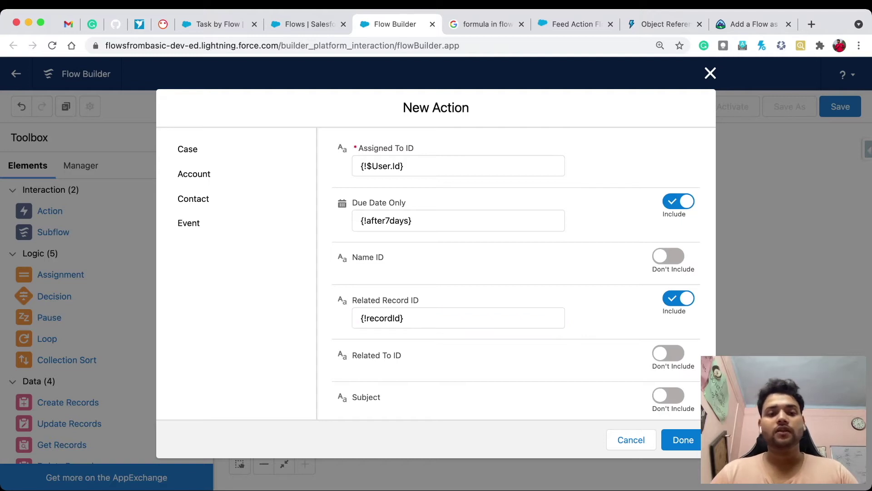
{"action": "left_click", "coordinate": [668, 353]}
{"action": "left_click", "coordinate": [458, 373]}
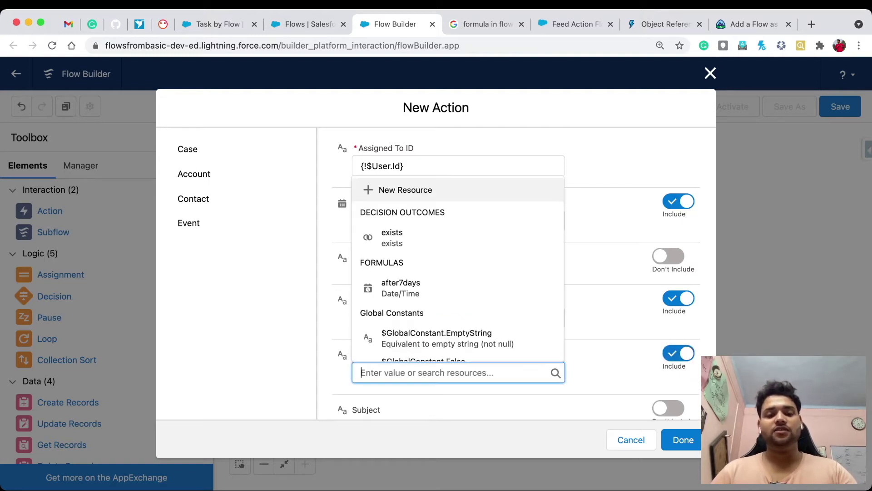
{"action": "type", "text": "rec"}
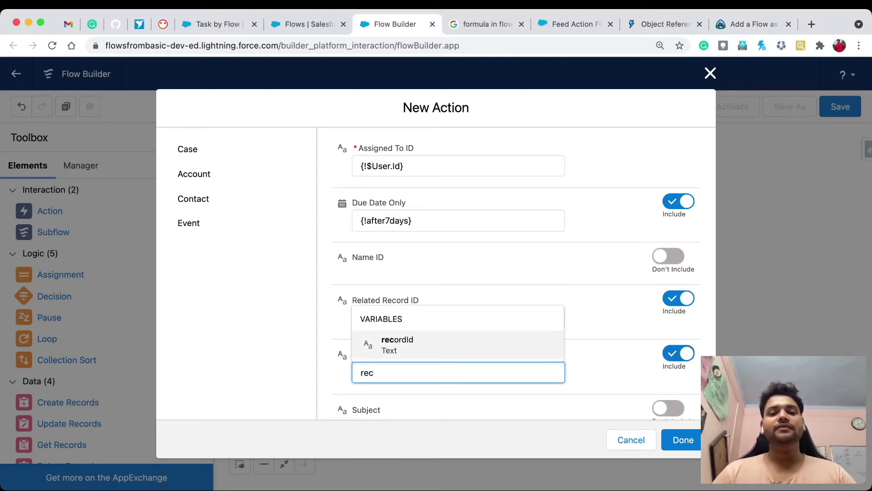
{"action": "key", "text": "Return"}
- Include the Subject input with the value "Task by Flow" and finish the Create New Task action
{"action": "left_click", "coordinate": [668, 408]}
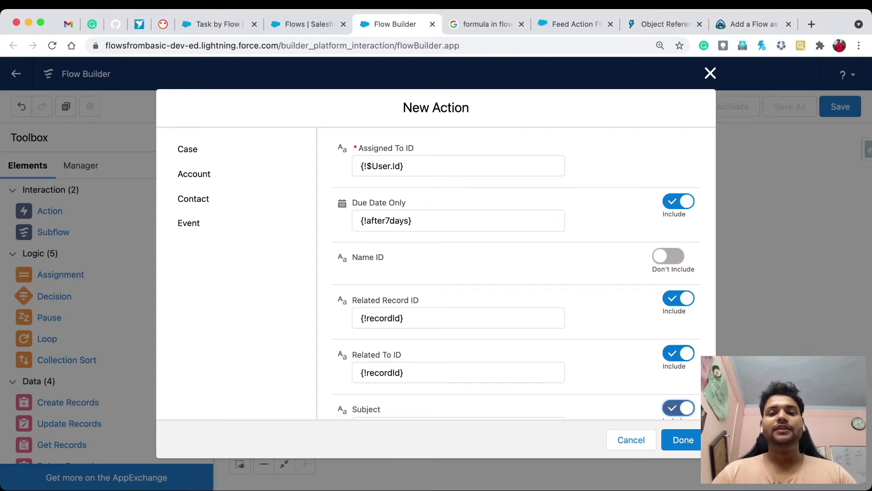
{"action": "scroll", "coordinate": [508, 273], "scroll_direction": "down", "scroll_amount": 2}
{"action": "left_click", "coordinate": [459, 391]}
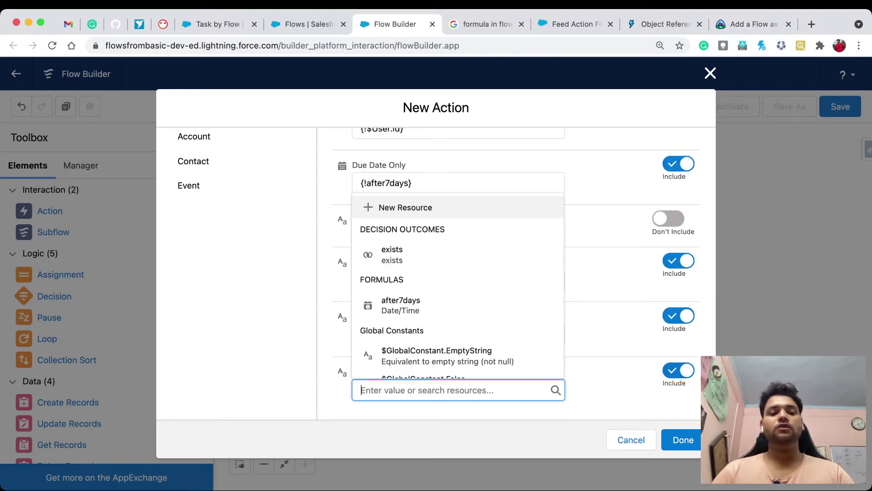
{"action": "type", "text": "Task by Flow"}
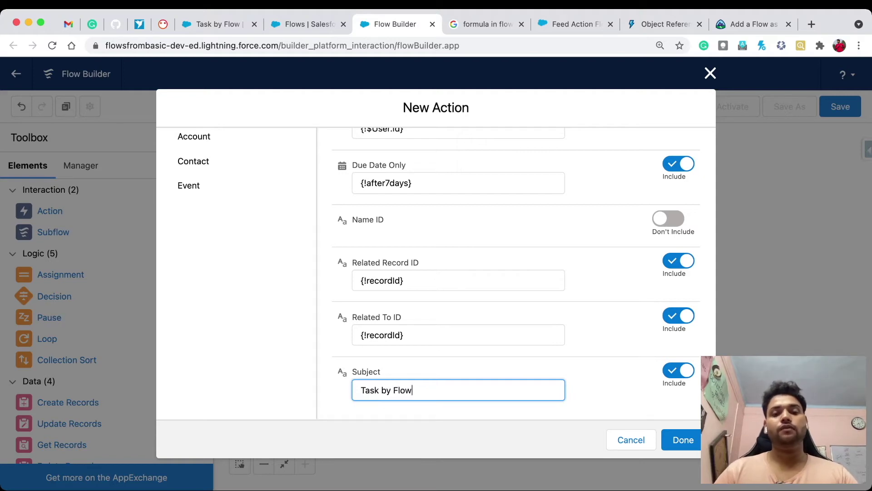
{"action": "left_click", "coordinate": [610, 394]}
{"action": "scroll", "coordinate": [455, 272], "scroll_direction": "up", "scroll_amount": 5}
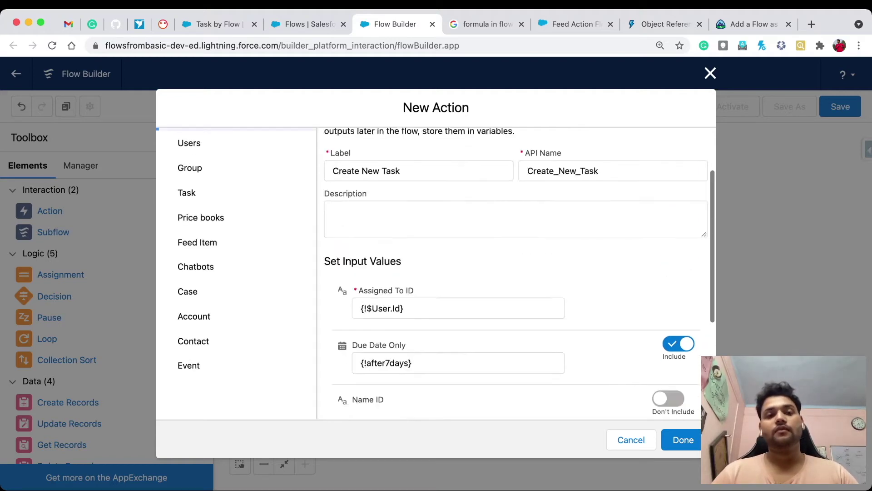
{"action": "scroll", "coordinate": [454, 272], "scroll_direction": "down", "scroll_amount": 4}
{"action": "left_click", "coordinate": [682, 440]}
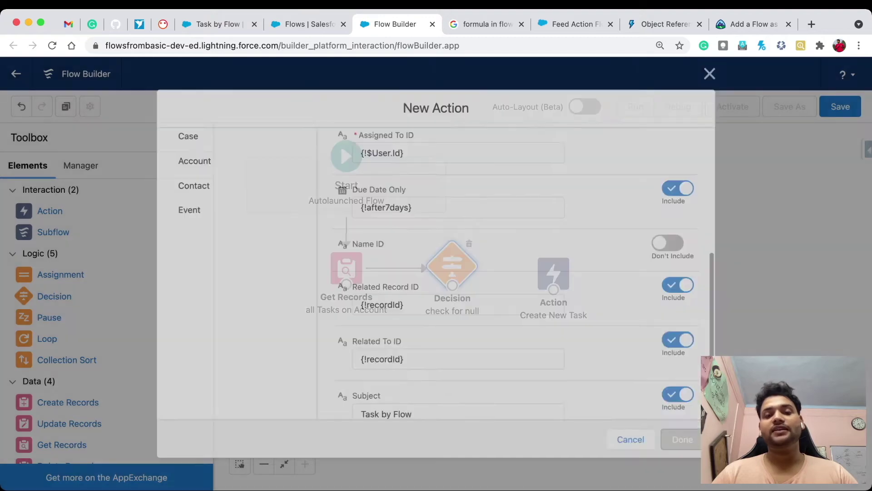
- Connect the "check for null" decision to the Create New Task action using the "no tasks" outcome
{"action": "left_click_drag", "start_coordinate": [554, 272], "coordinate": [581, 270]}
{"action": "left_click_drag", "start_coordinate": [453, 286], "coordinate": [581, 273]}
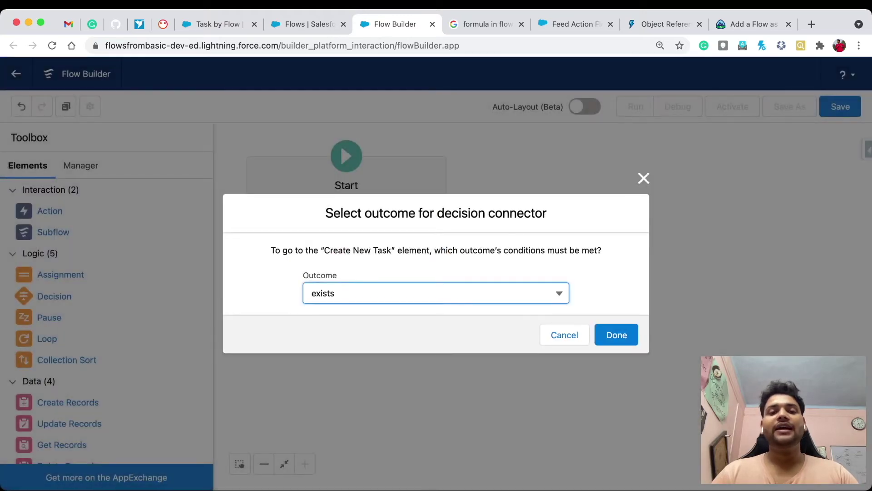
{"action": "left_click", "coordinate": [454, 293]}
{"action": "left_click", "coordinate": [436, 340]}
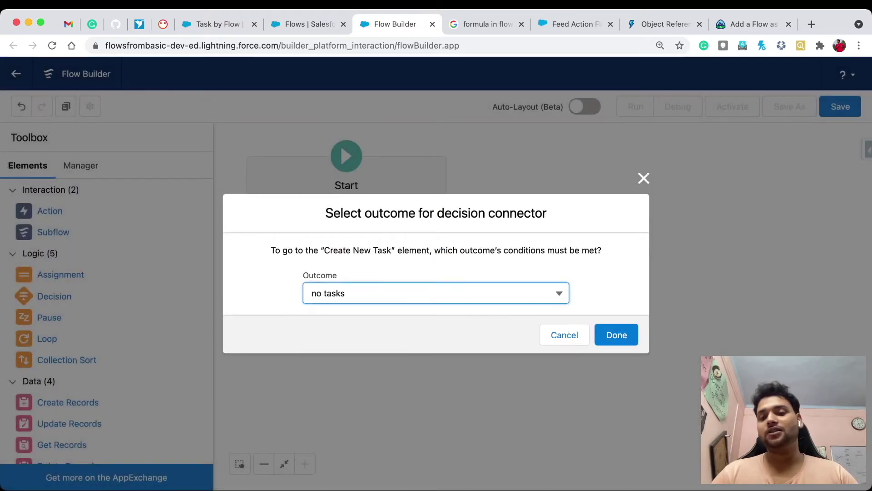
{"action": "left_click", "coordinate": [617, 335]}
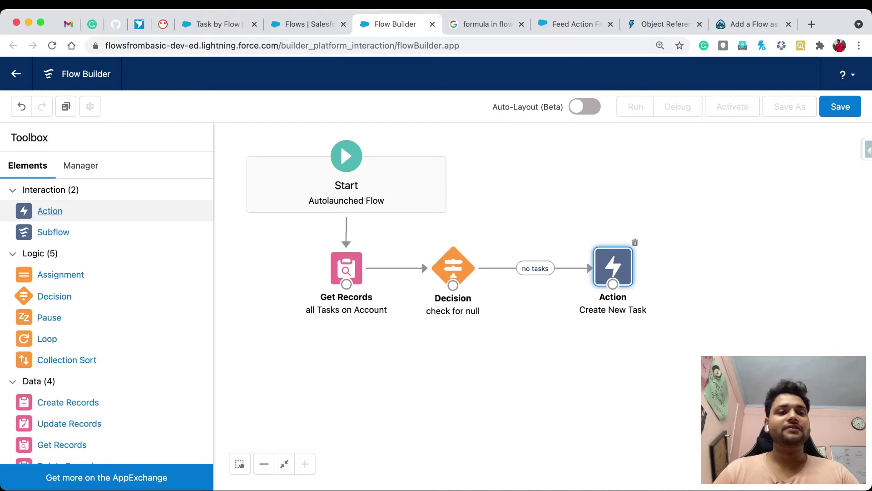
- Add another Action element using the Send Email action and label it "Send mail", with the API name Send_mail
{"action": "left_click", "coordinate": [50, 211]}
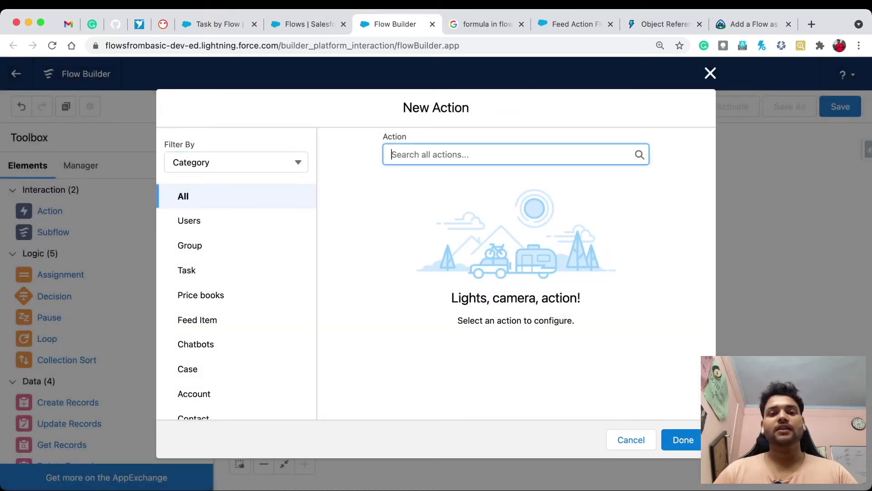
{"action": "type", "text": "send"}
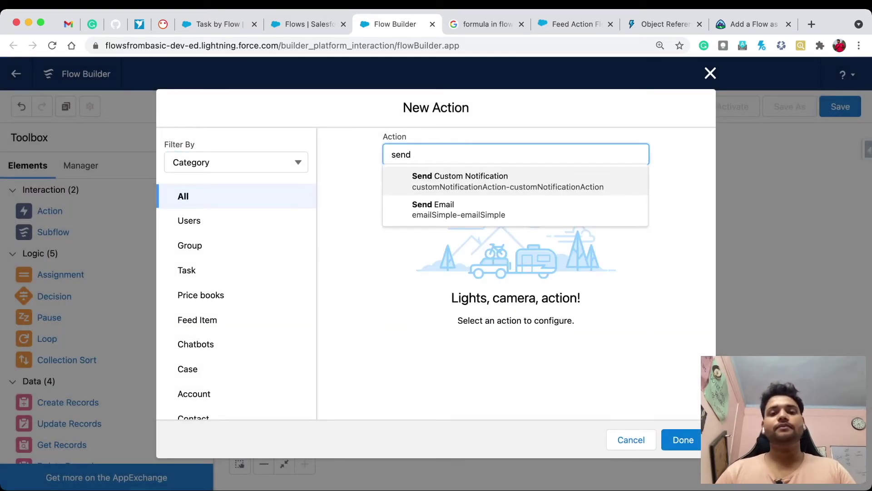
{"action": "key", "text": "Down"}
{"action": "key", "text": "Return"}
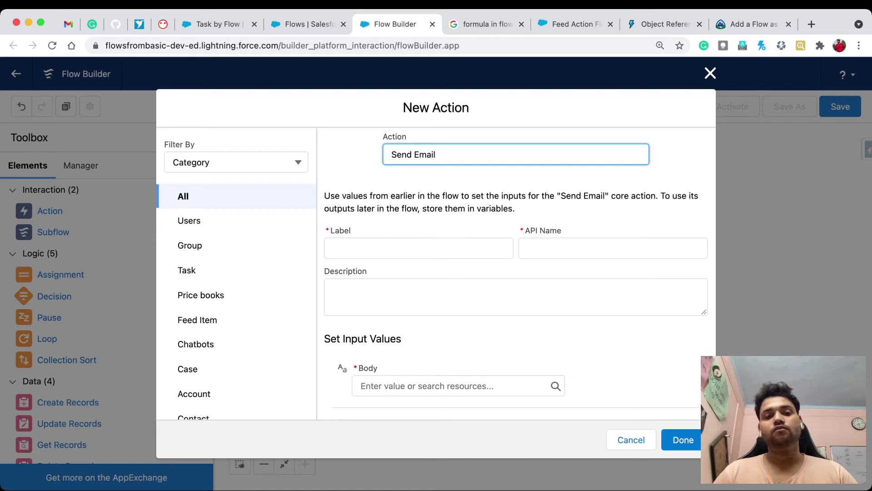
{"action": "scroll", "coordinate": [514, 273], "scroll_direction": "down", "scroll_amount": 3}
{"action": "left_click", "coordinate": [454, 268]}
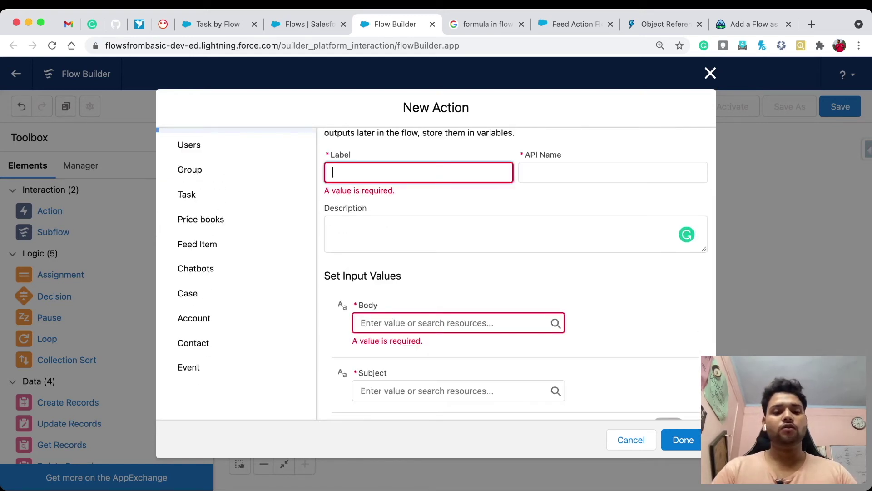
{"action": "type", "text": "Send maiu"}
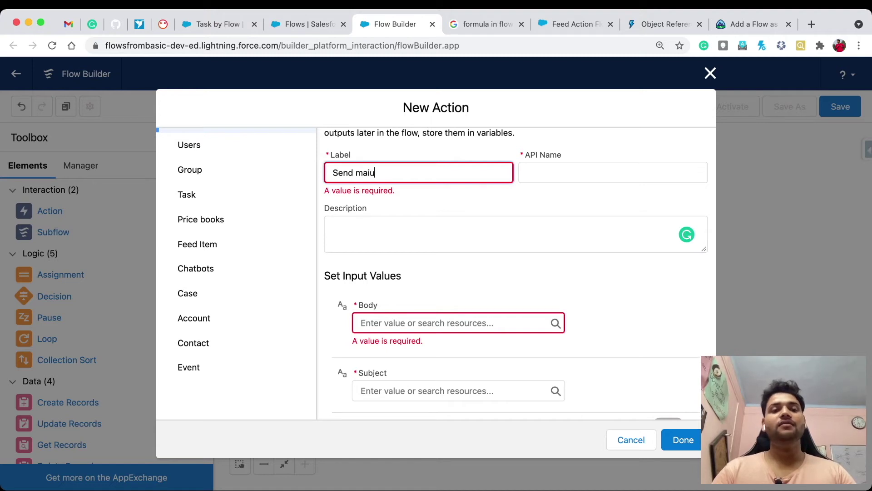
{"action": "key", "text": "BackSpace"}
{"action": "type", "text": "l"}
{"action": "key", "text": "Tab"}
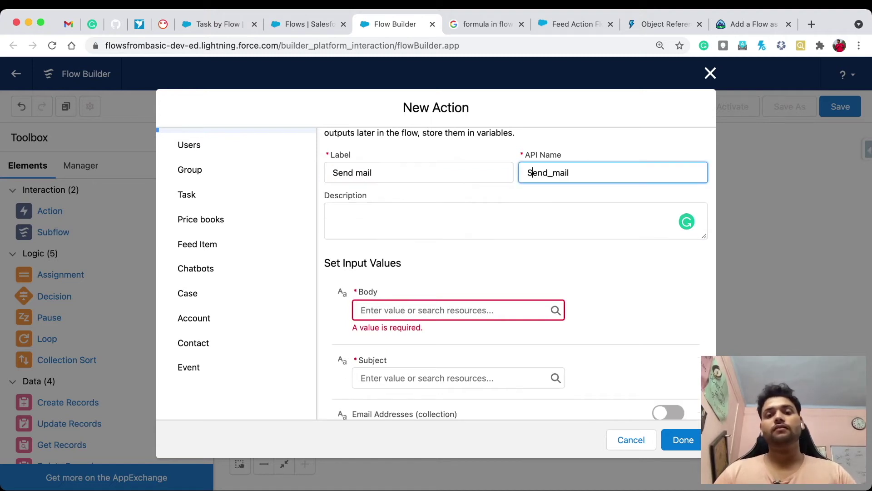
- Set the email body to "You don't need to create new tasks as we already have on the"
{"action": "left_click", "coordinate": [454, 310]}
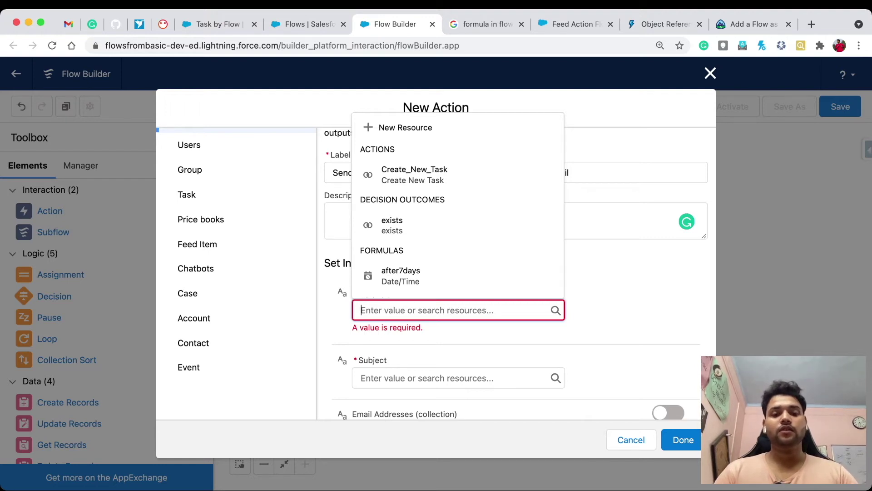
{"action": "type", "text": "You don't"}
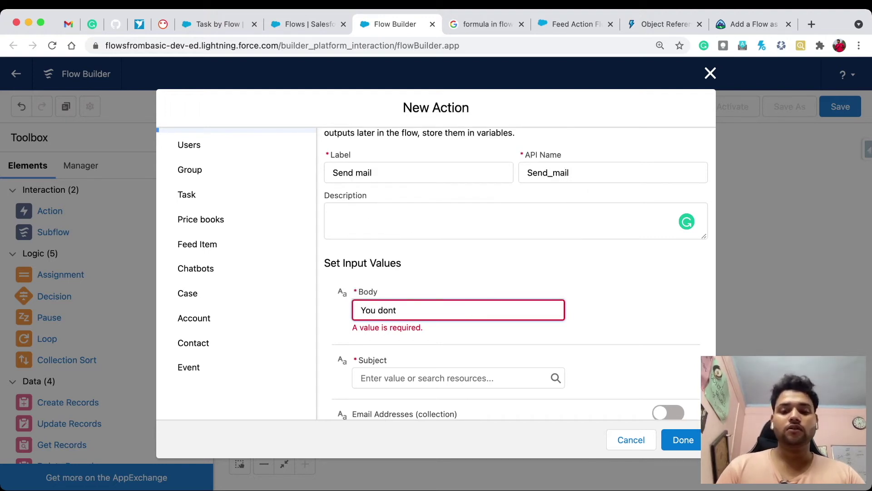
{"action": "type", "text": " need to "}
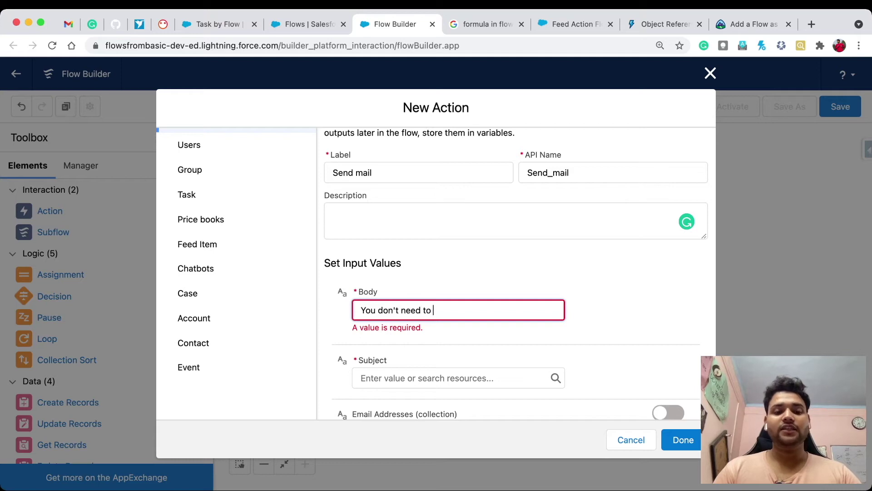
{"action": "type", "text": "create nbew"}
{"action": "key", "text": "BackSpace"}
{"action": "key", "text": "BackSpace"}
{"action": "key", "text": "BackSpace"}
{"action": "type", "text": "ew tasks as we already have"}
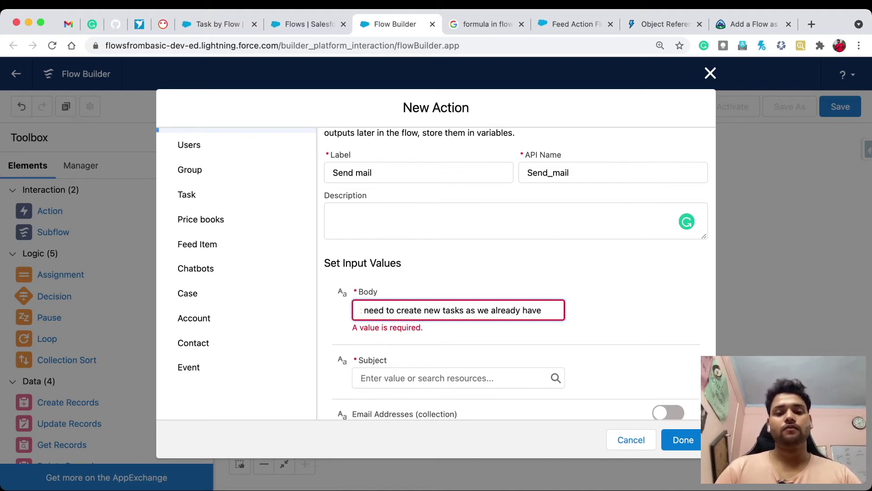
{"action": "type", "text": " on the"}
- Set the email subject to "Task Exists"
{"action": "key", "text": "Tab"}
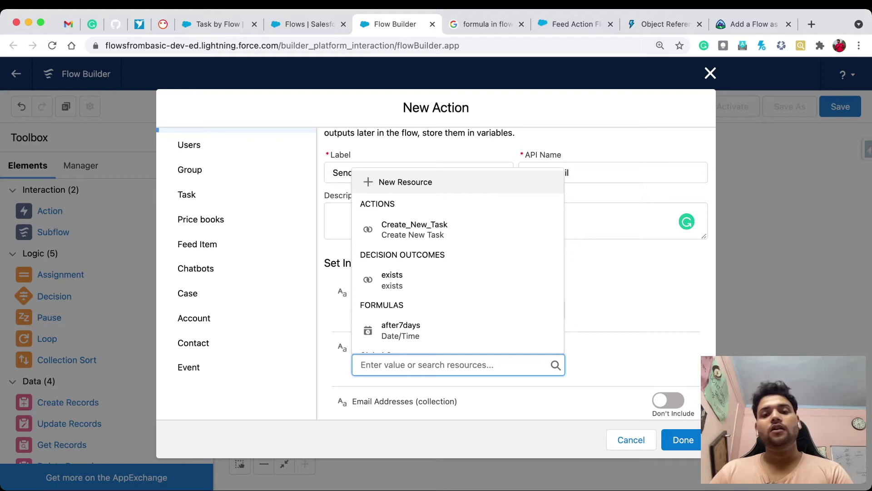
{"action": "key", "text": "Tab"}
{"action": "key", "text": "shift+Tab"}
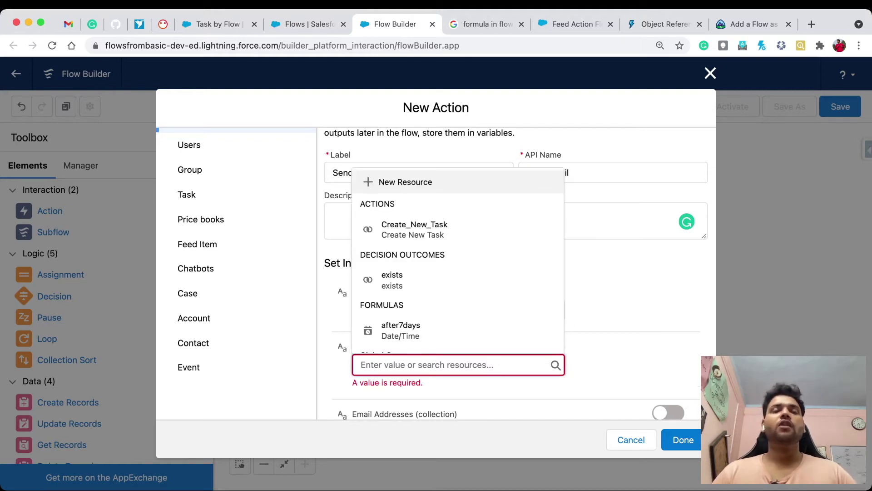
{"action": "type", "text": "Task Exists"}
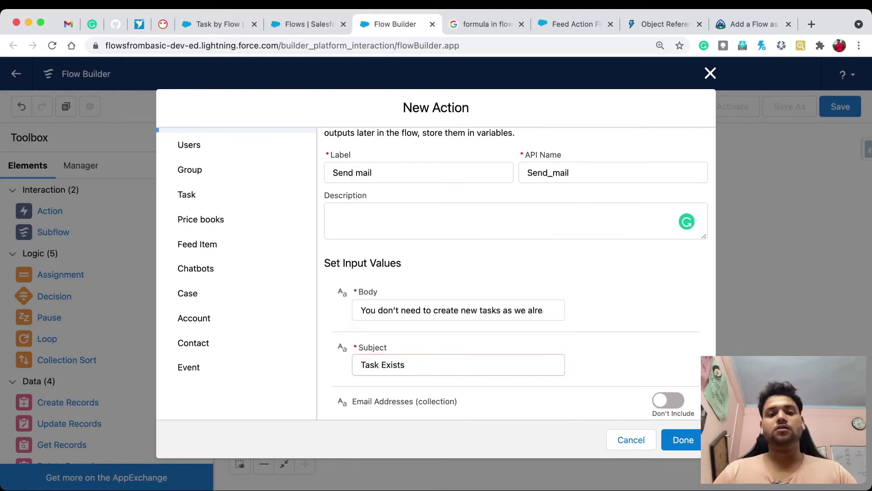
- Include Email Addresses (comma-separated) with the running user's email, {!$User.Email}, and finish the Send mail action
{"action": "scroll", "coordinate": [514, 272], "scroll_direction": "down", "scroll_amount": 3}
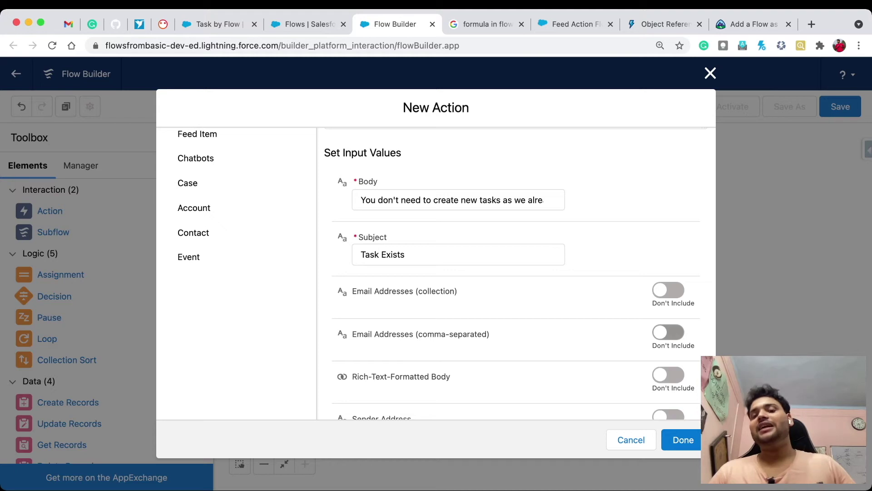
{"action": "left_click", "coordinate": [668, 332]}
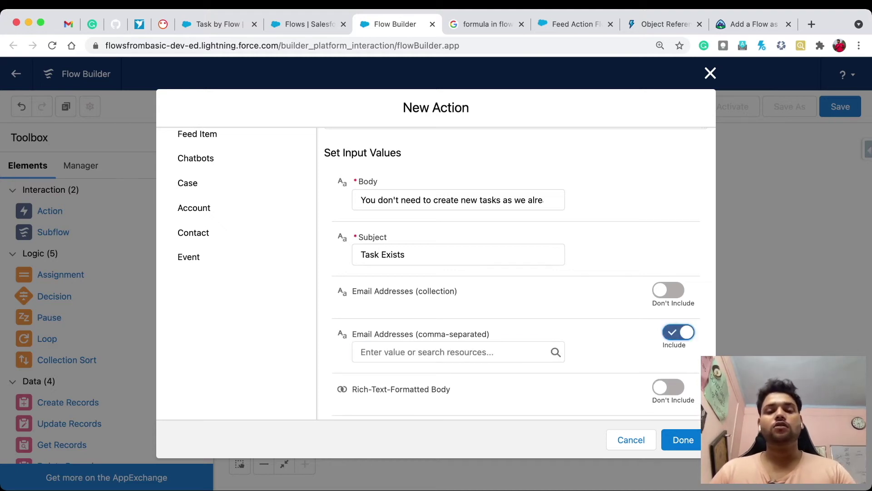
{"action": "left_click", "coordinate": [459, 352]}
{"action": "type", "text": "u"}
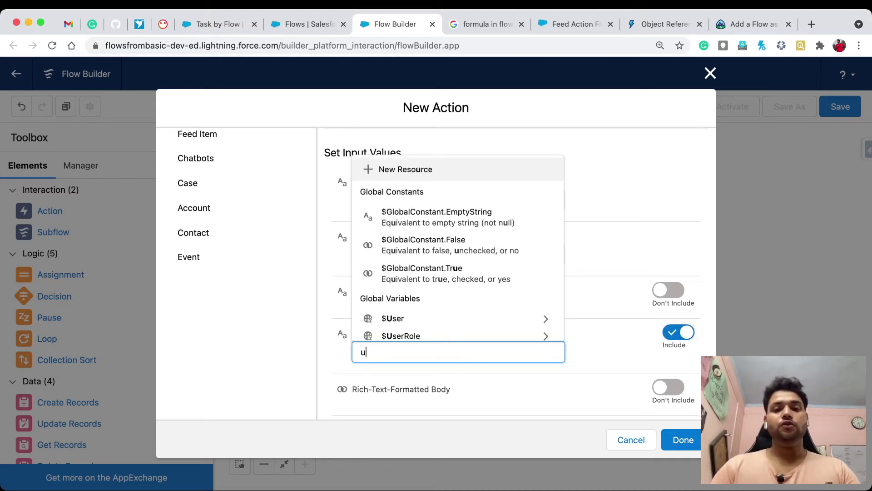
{"action": "type", "text": "ser"}
{"action": "left_click", "coordinate": [458, 312]}
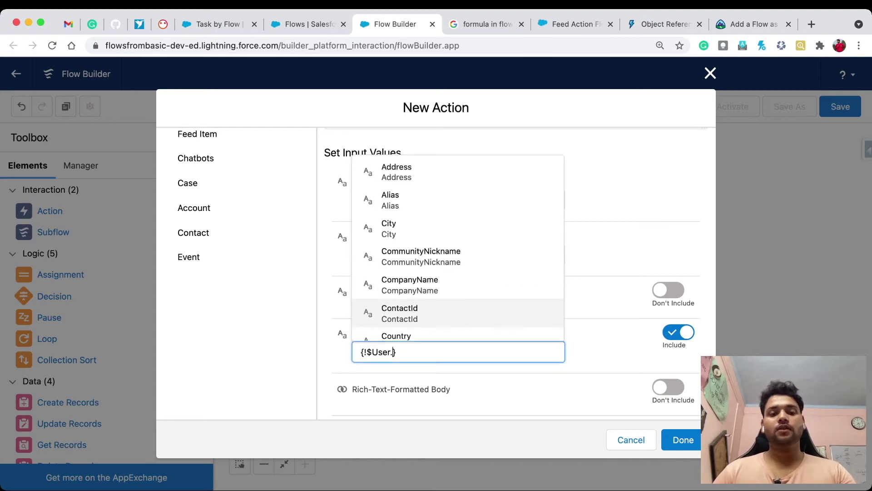
{"action": "type", "text": "ema"}
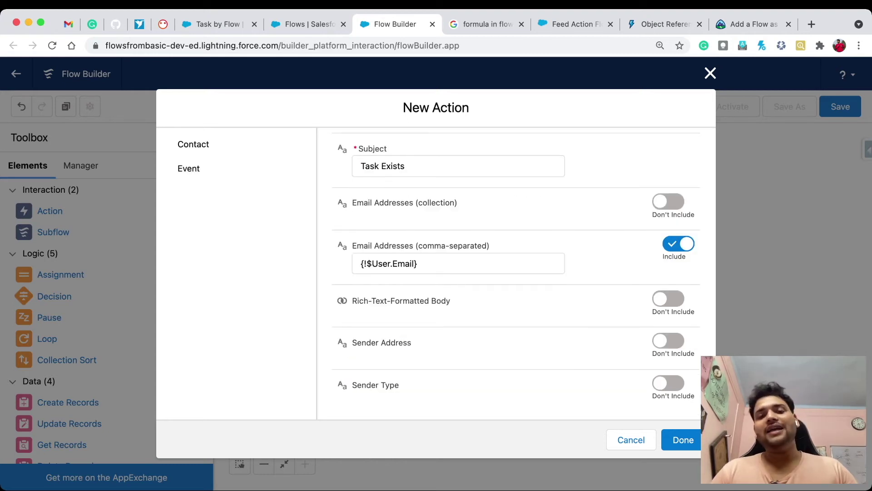
{"action": "scroll", "coordinate": [436, 272], "scroll_direction": "up", "scroll_amount": 3}
{"action": "scroll", "coordinate": [436, 272], "scroll_direction": "down", "scroll_amount": 1}
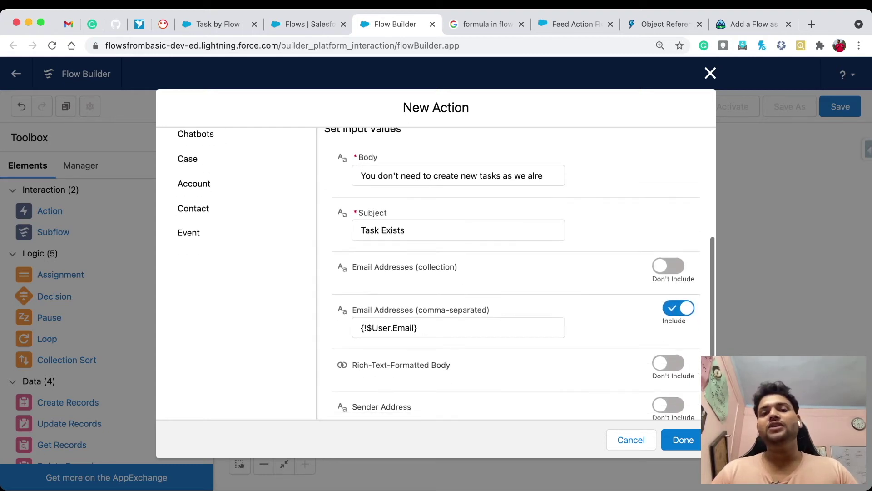
{"action": "scroll", "coordinate": [436, 273], "scroll_direction": "down", "scroll_amount": 2}
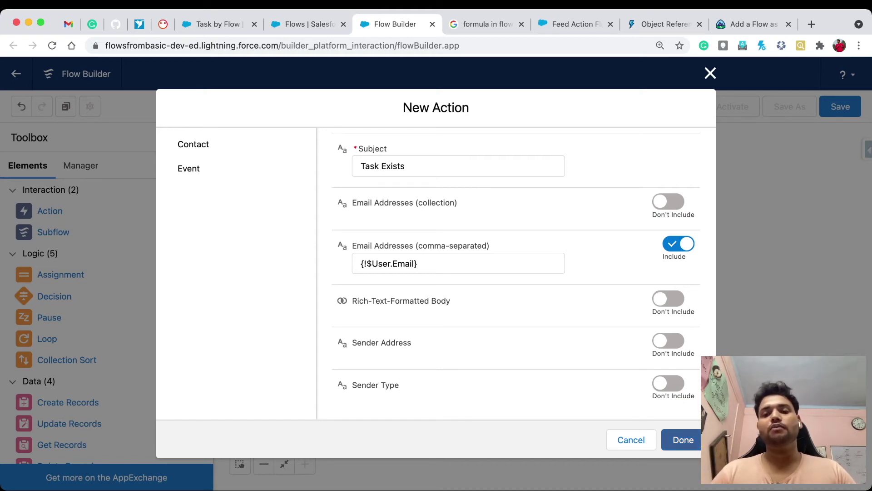
{"action": "left_click", "coordinate": [683, 439]}
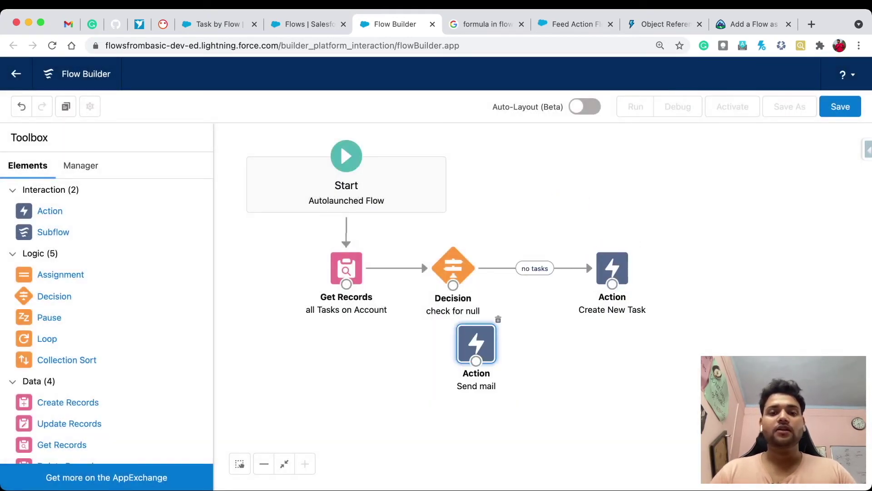
- Move the Send mail action below the check for null decision and connect the decision to it through the exists outcome
{"action": "left_click_drag", "start_coordinate": [476, 343], "coordinate": [451, 386]}
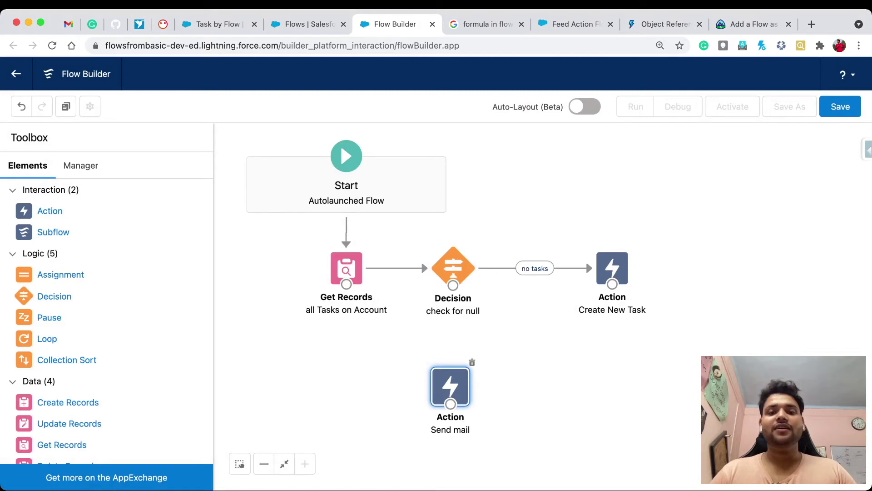
{"action": "left_click_drag", "start_coordinate": [453, 286], "coordinate": [454, 407]}
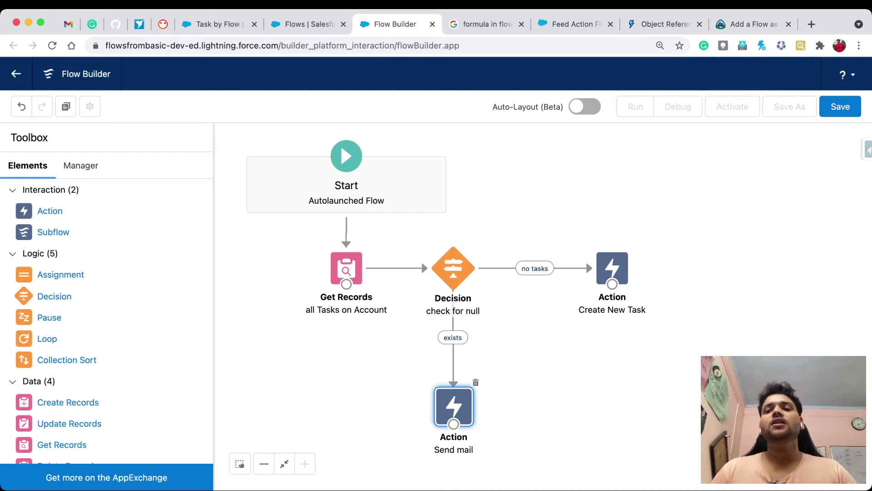
- Save the flow with the label "Create New Task" and the API name Create_New_Task
{"action": "left_click", "coordinate": [840, 106]}
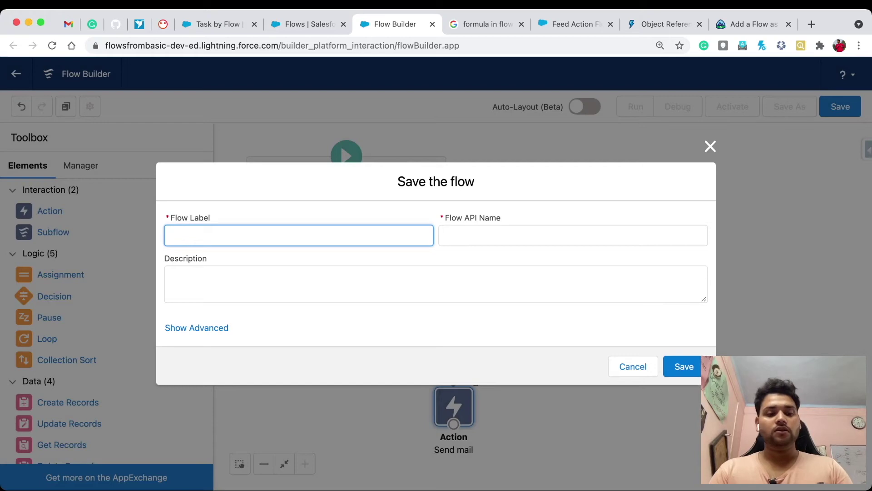
{"action": "type", "text": "Create"}
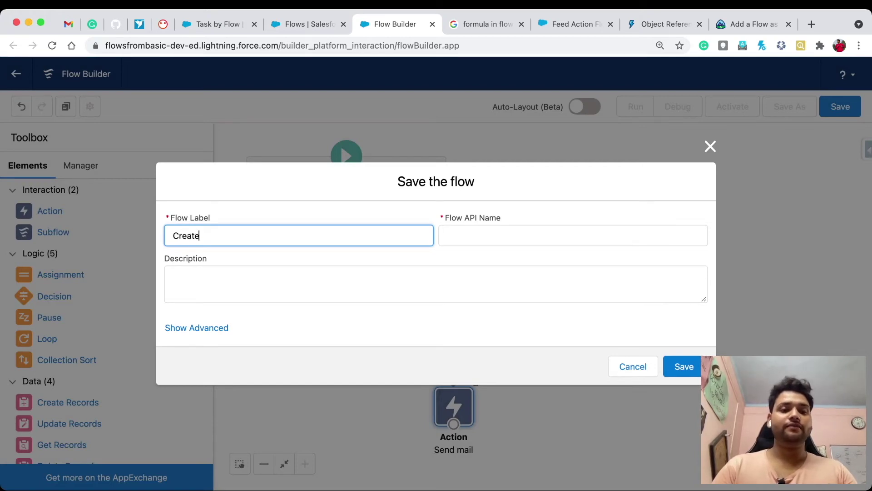
{"action": "type", "text": " New Task"}
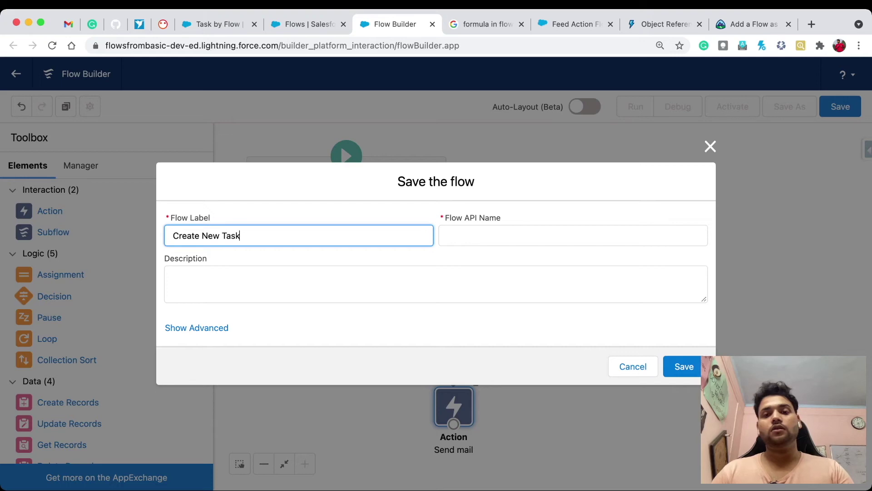
{"action": "key", "text": "Tab"}
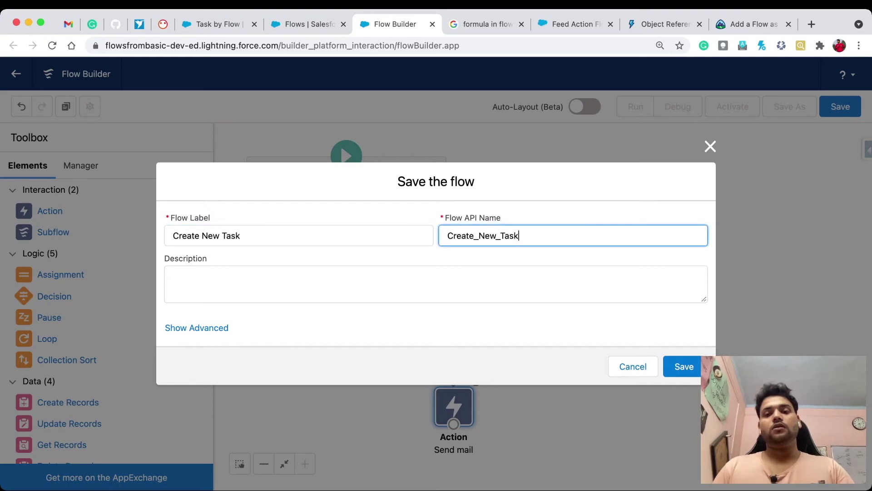
{"action": "left_click", "coordinate": [684, 366]}
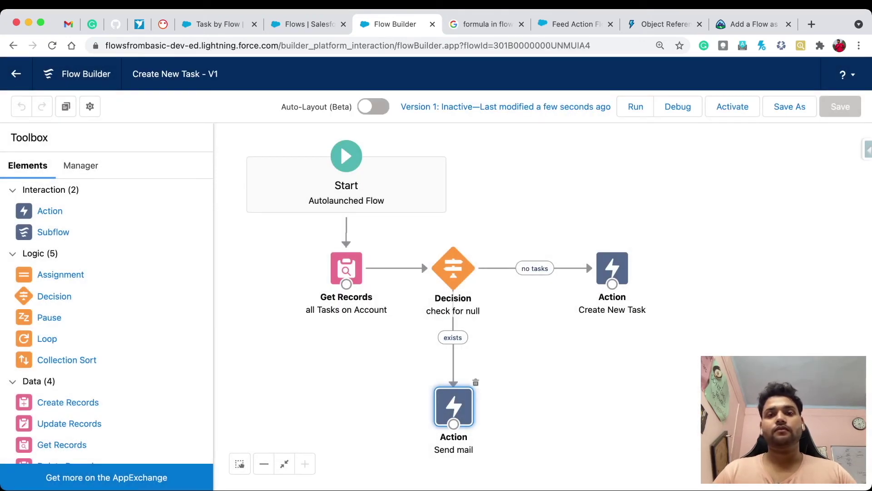
- Open the Dyanamic Form account in the Sales app and copy its record ID from the page address
{"action": "left_click", "coordinate": [217, 24]}
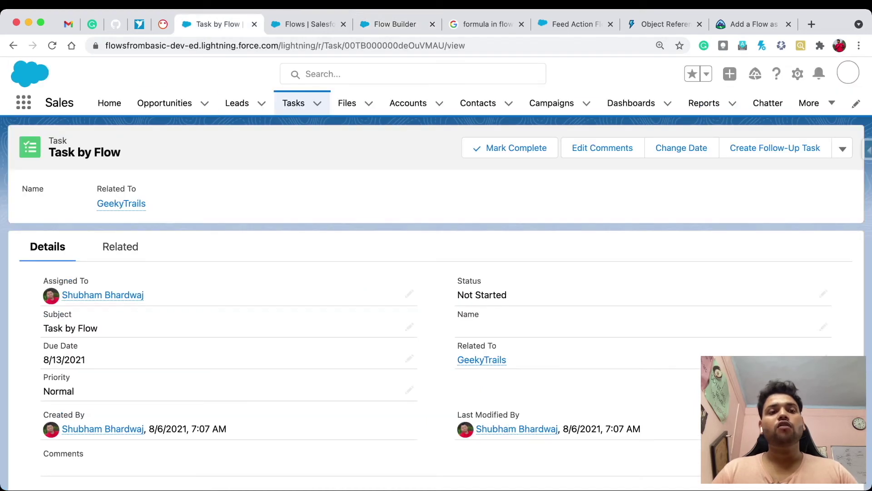
{"action": "left_click", "coordinate": [408, 103]}
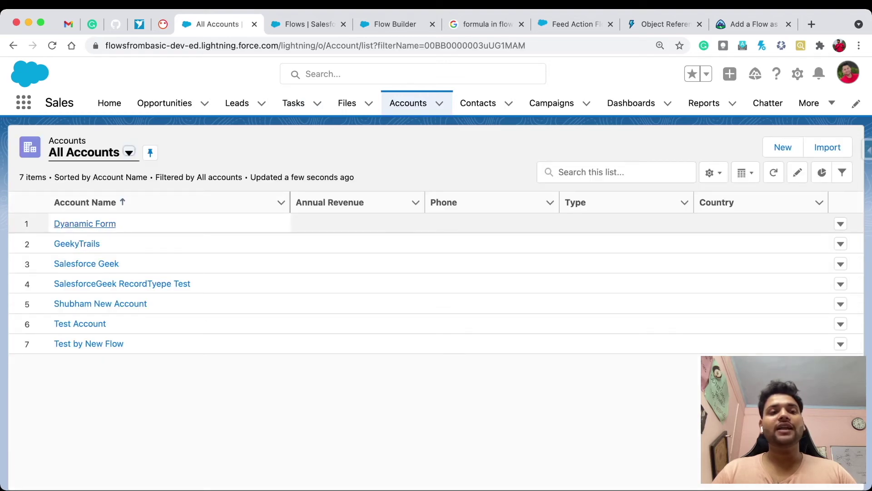
{"action": "left_click", "coordinate": [85, 223]}
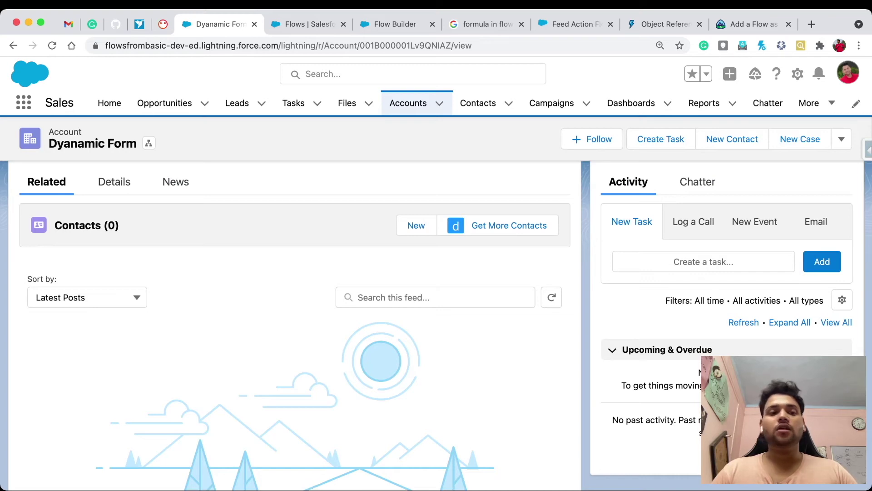
{"action": "scroll", "coordinate": [295, 318], "scroll_direction": "up", "scroll_amount": 2}
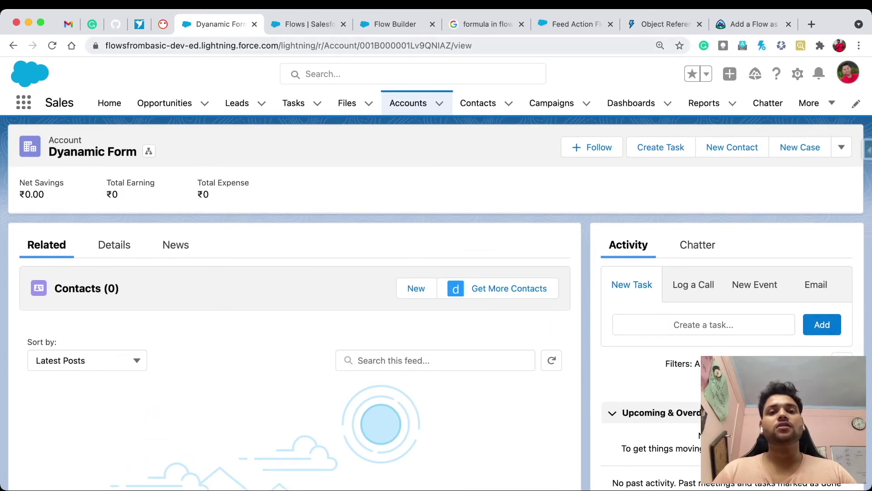
{"action": "double_click", "coordinate": [420, 45]}
{"action": "key", "text": "super+c"}
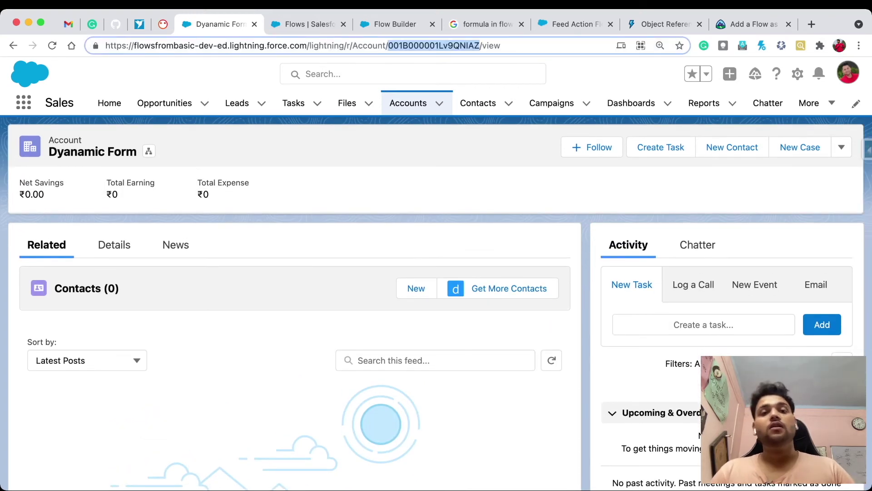
- Debug the Create New Task flow in Flow Builder with the copied account record ID as recordId
{"action": "left_click", "coordinate": [394, 24]}
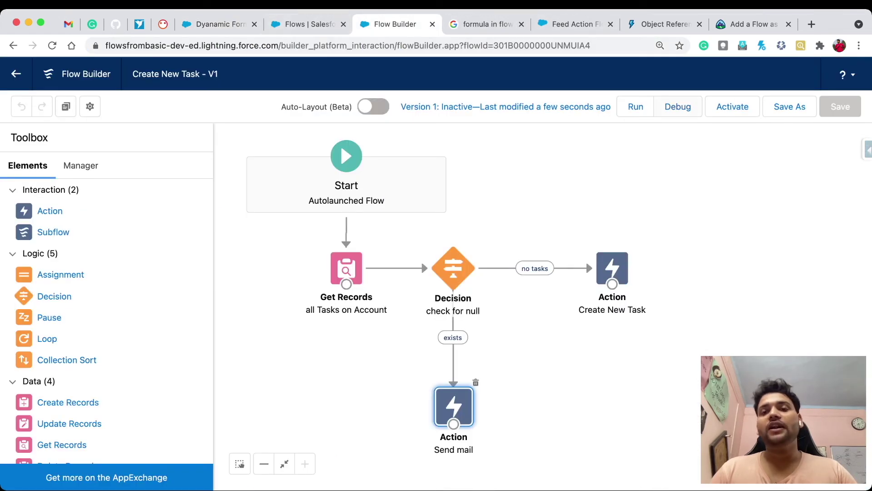
{"action": "left_click", "coordinate": [678, 107]}
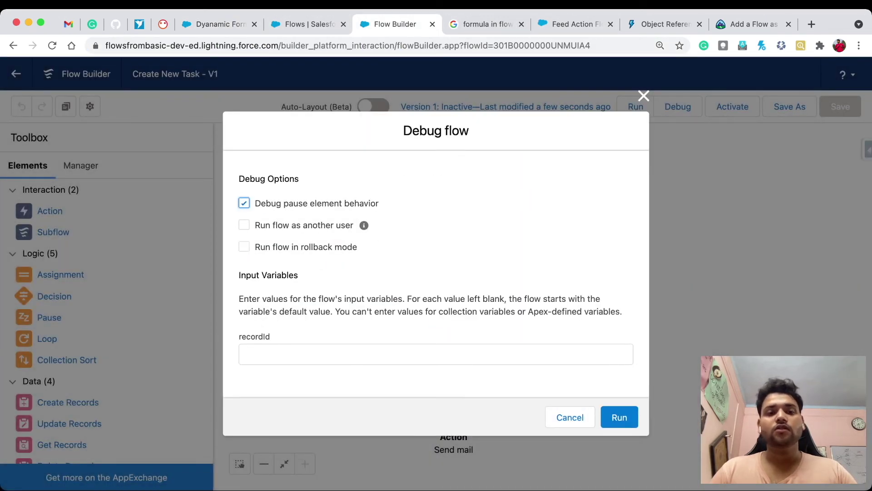
{"action": "left_click", "coordinate": [435, 354]}
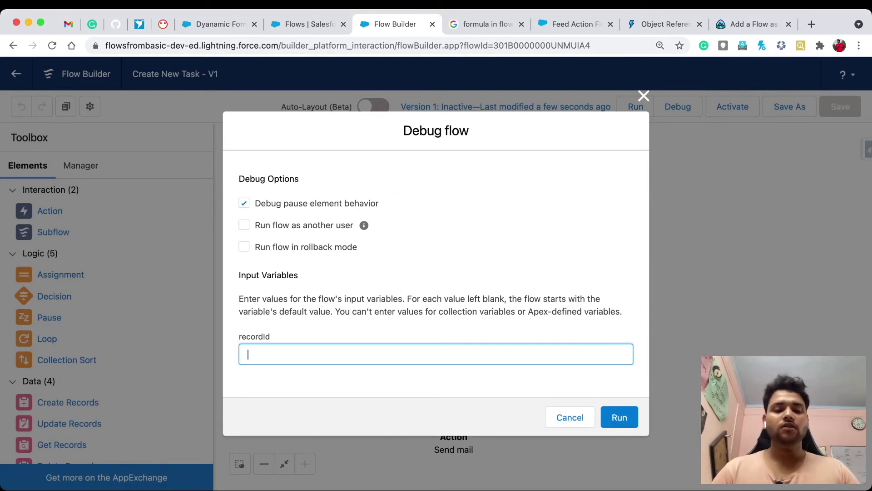
{"action": "key", "text": "super+v"}
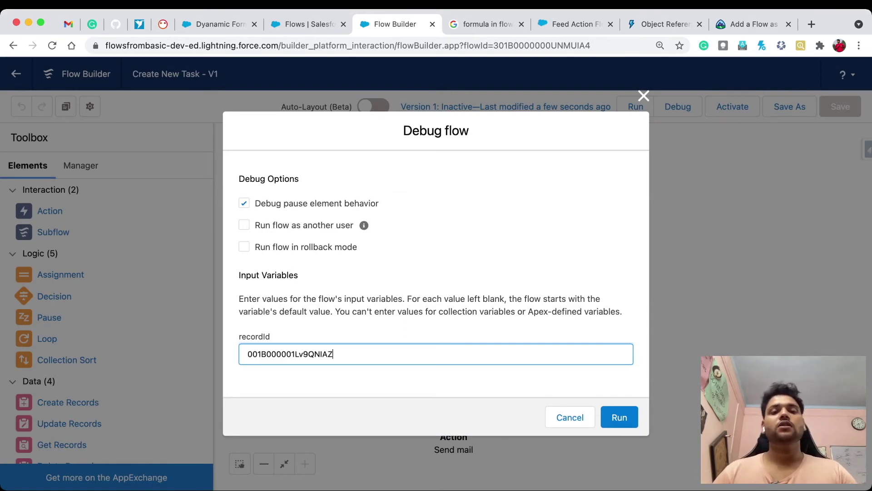
{"action": "left_click", "coordinate": [619, 417]}
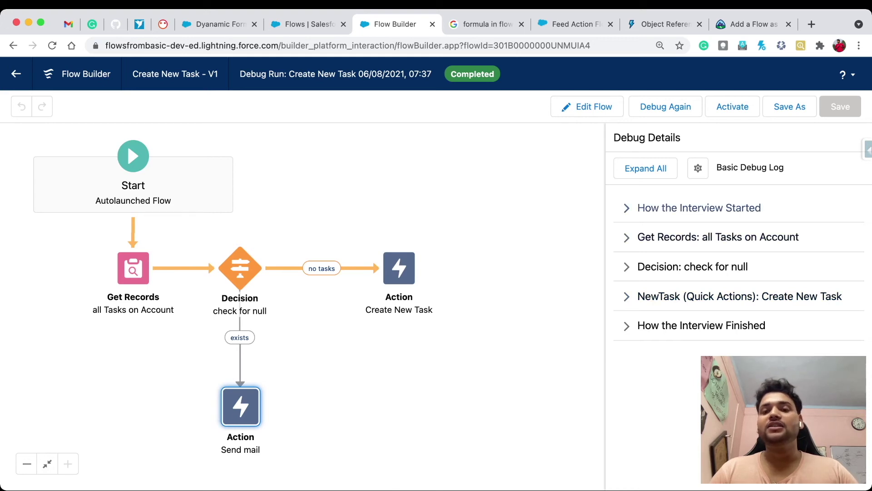
- Examine the debug details for the interview start, Get Records, the check for null decision and the Create New Task action
{"action": "left_click", "coordinate": [699, 208]}
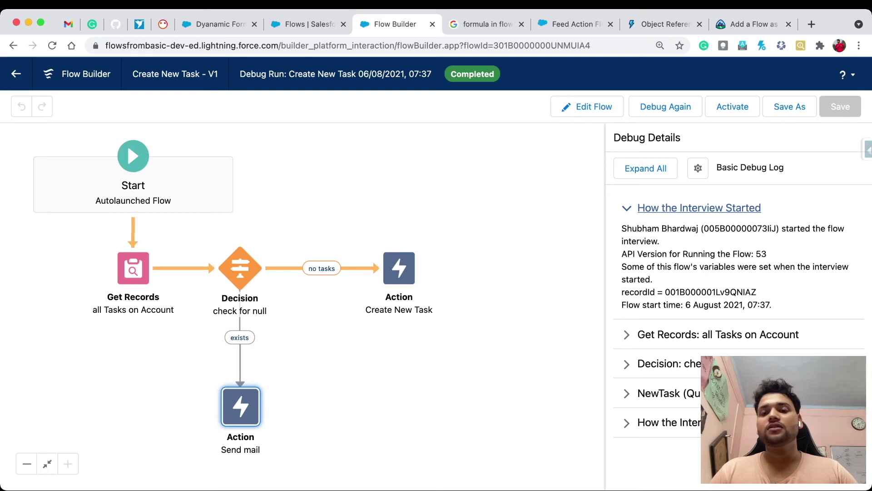
{"action": "left_click", "coordinate": [699, 208]}
{"action": "left_click", "coordinate": [717, 235]}
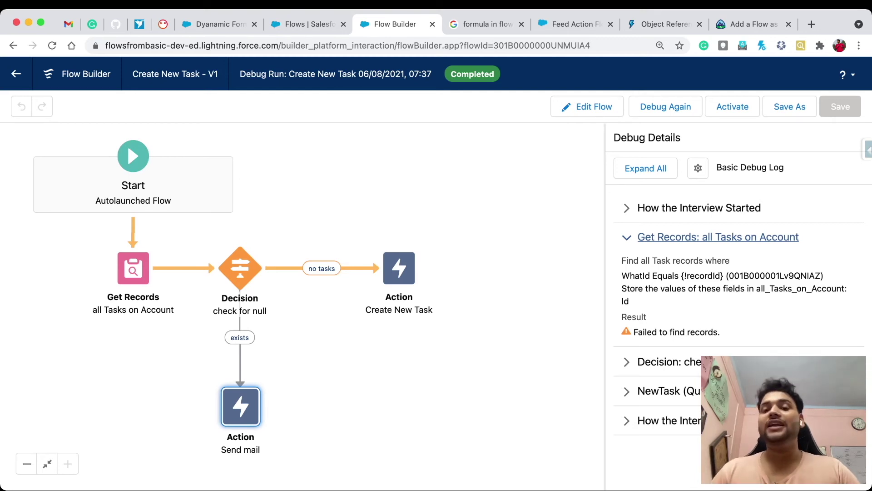
{"action": "left_click", "coordinate": [668, 362]}
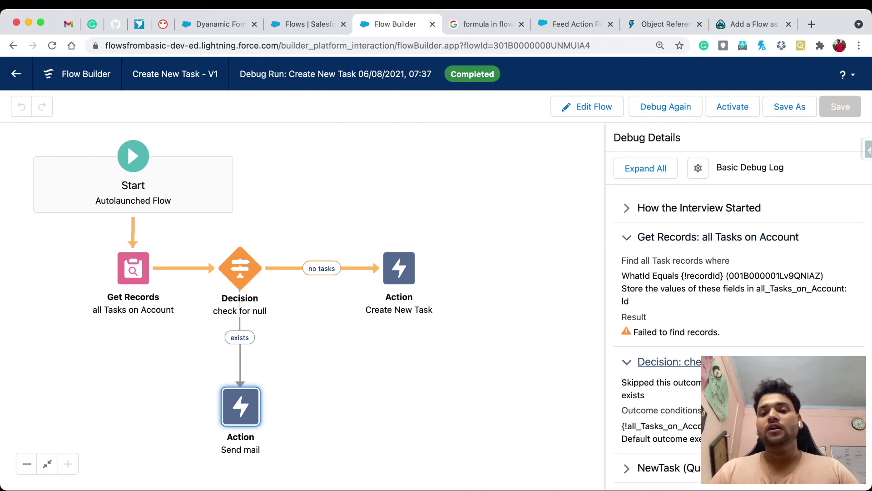
{"action": "scroll", "coordinate": [739, 336], "scroll_direction": "down", "scroll_amount": 2}
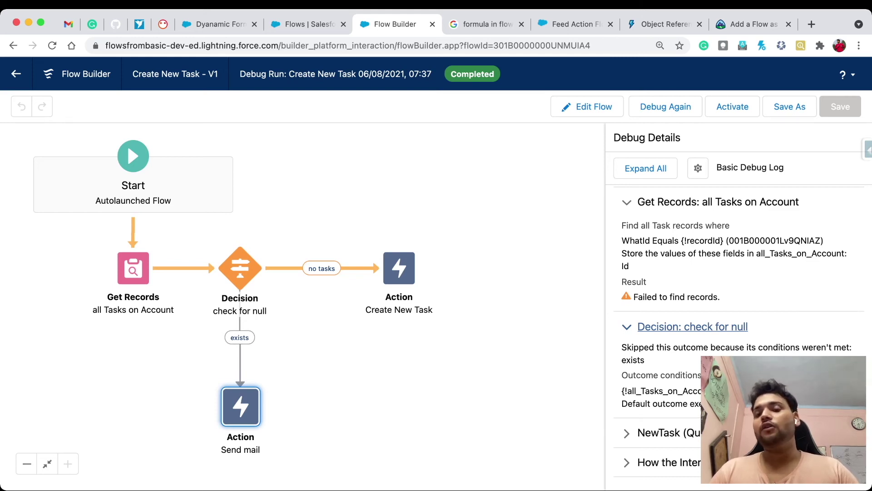
{"action": "left_click", "coordinate": [668, 432]}
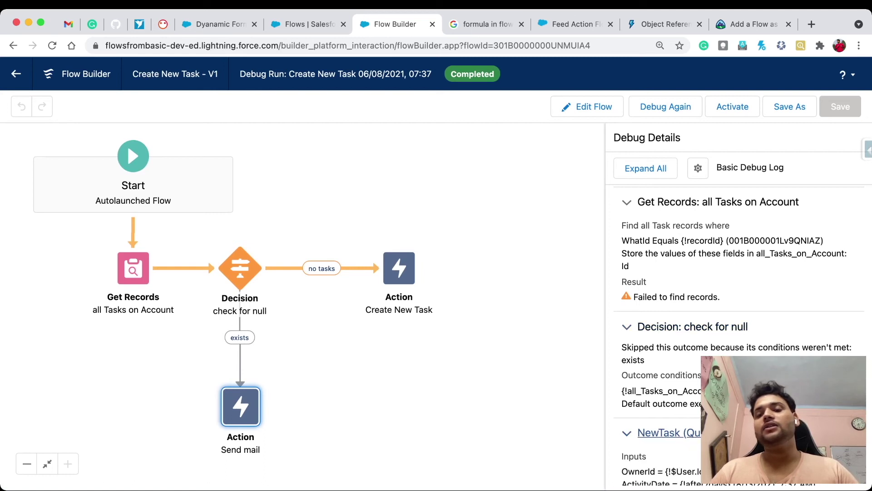
{"action": "scroll", "coordinate": [738, 363], "scroll_direction": "down", "scroll_amount": 5}
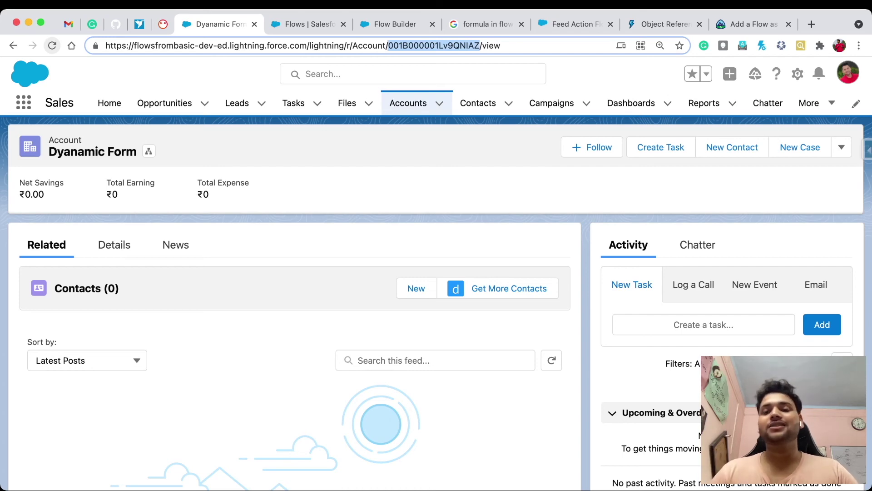
- Reload the Dyanamic Form account page and check its feed and upcoming activities for the new task
{"action": "left_click", "coordinate": [52, 46]}
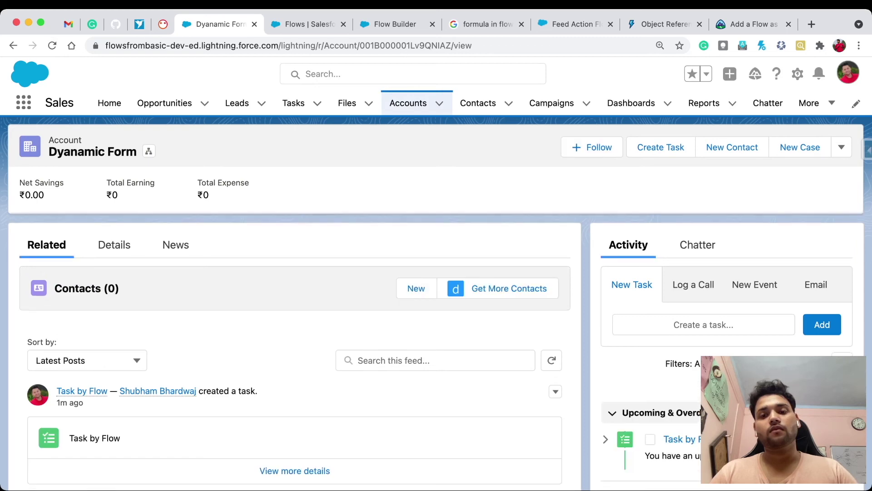
{"action": "scroll", "coordinate": [436, 295], "scroll_direction": "down", "scroll_amount": 2}
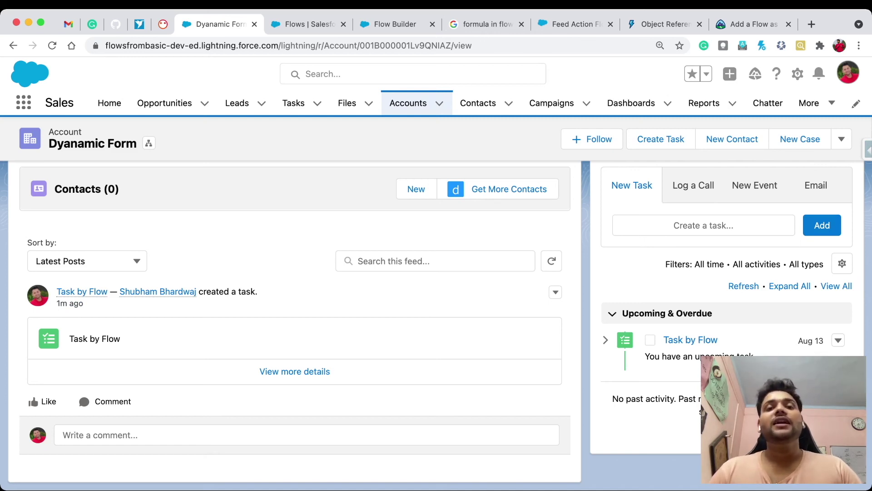
- Debug the flow again in Flow Builder with the same account recordId
{"action": "left_click", "coordinate": [391, 24]}
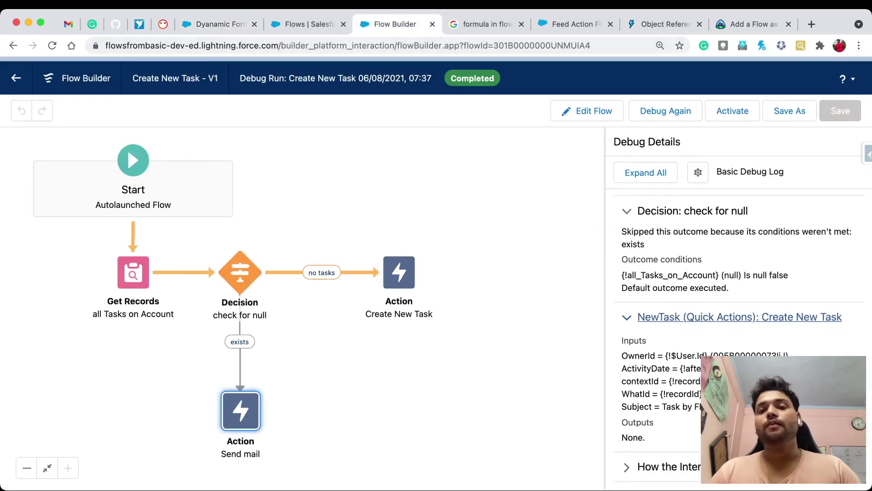
{"action": "left_click", "coordinate": [666, 106]}
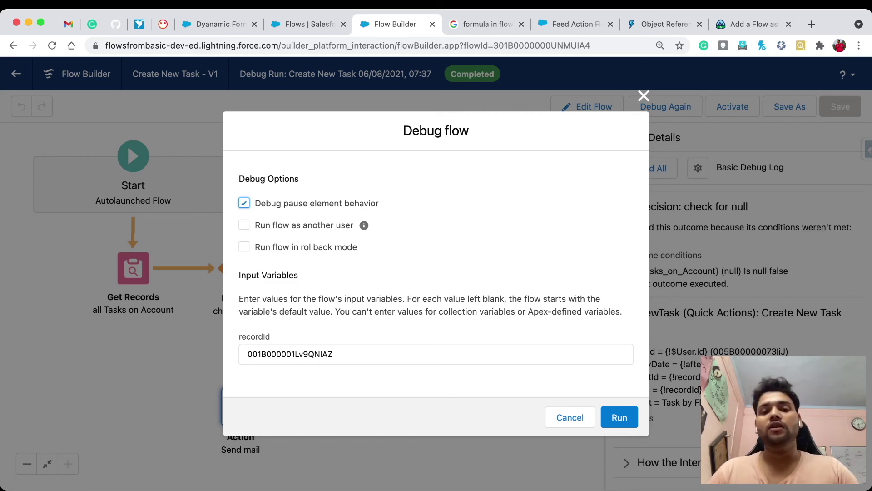
{"action": "left_click", "coordinate": [619, 417]}
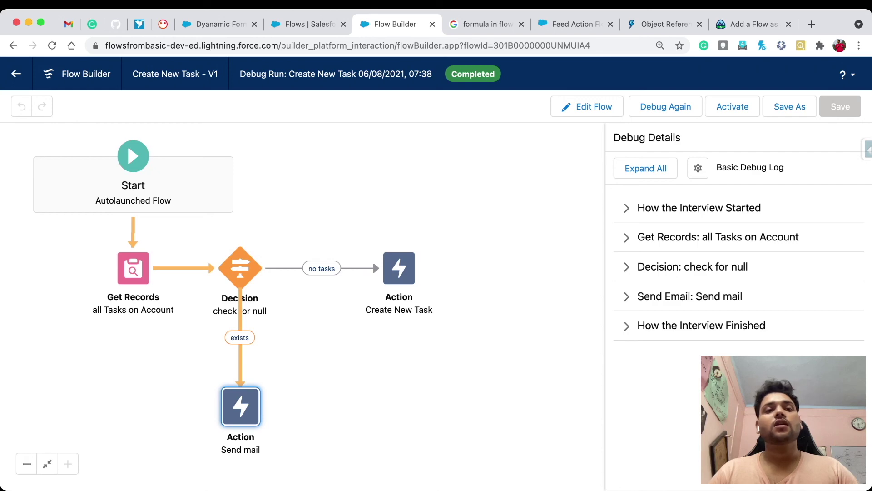
- Switch to Gmail to check for the email sent by the flow
{"action": "left_click", "coordinate": [68, 24]}
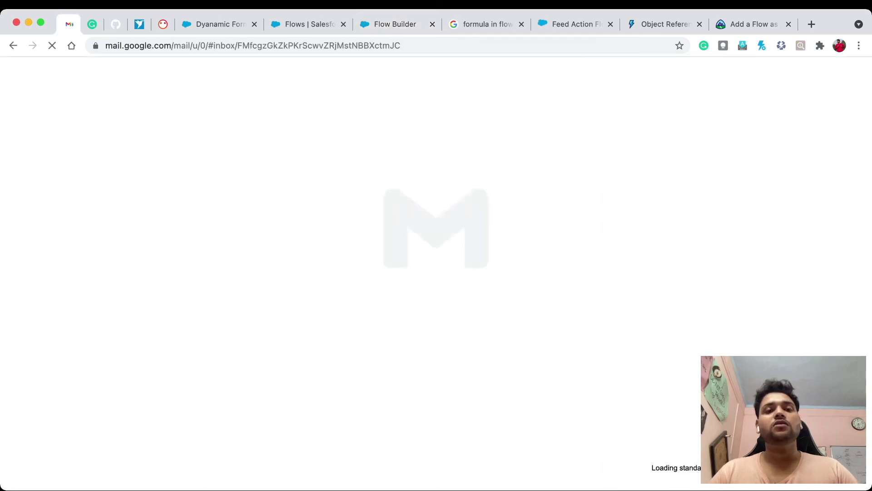